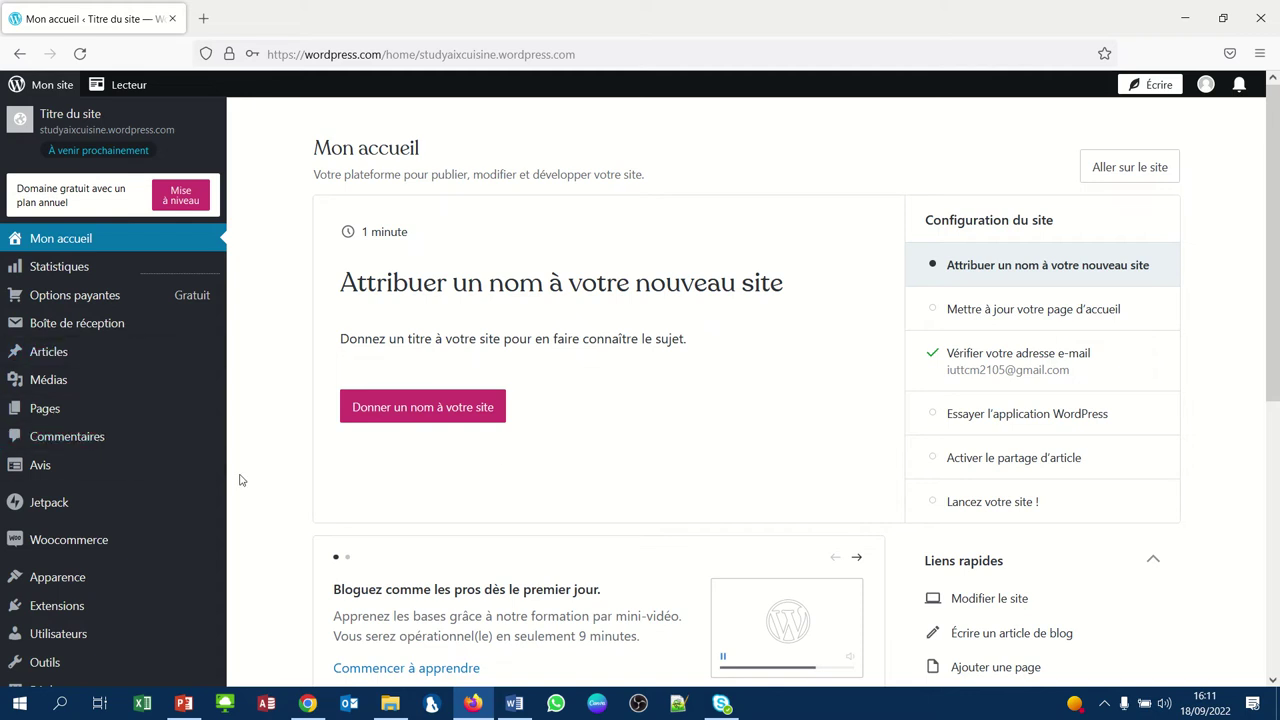
Look through the dashboard's navigation sections and their submenus, from Articles and Médias to Jetpack and Réglages
{"action": "mouse_move", "coordinate": [177, 474]}
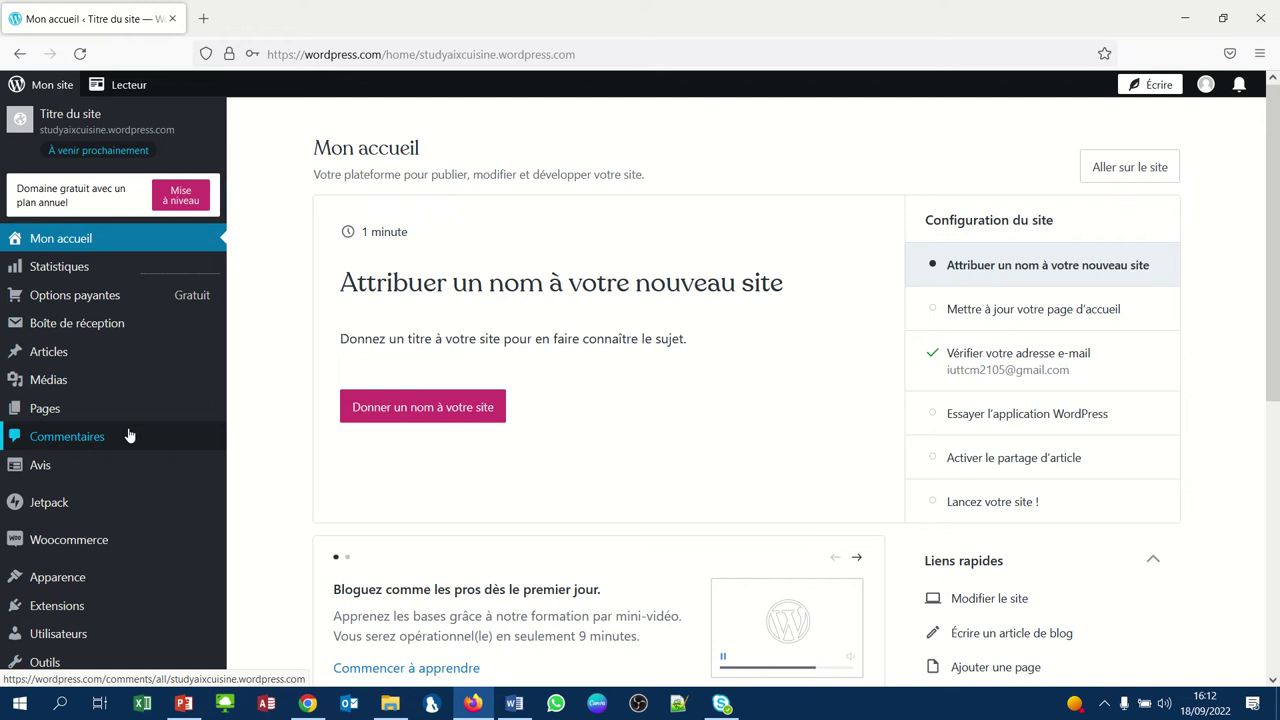
{"action": "mouse_move", "coordinate": [66, 354]}
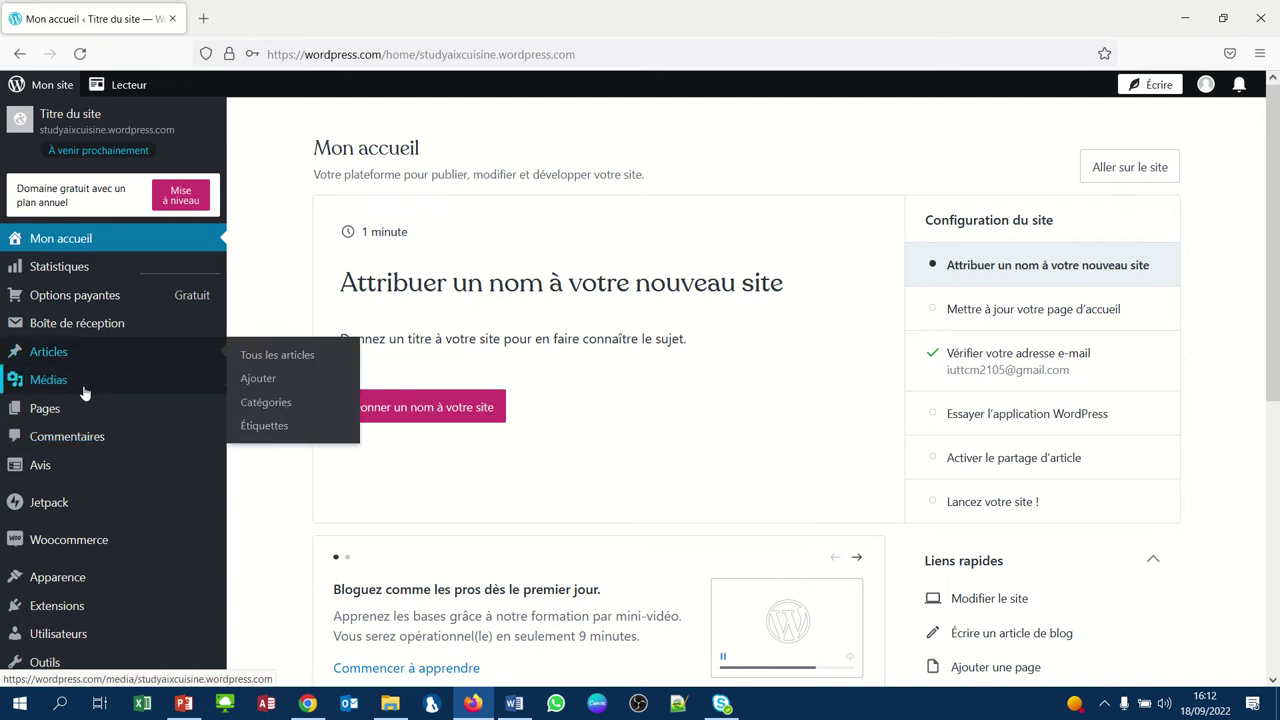
{"action": "mouse_move", "coordinate": [70, 416]}
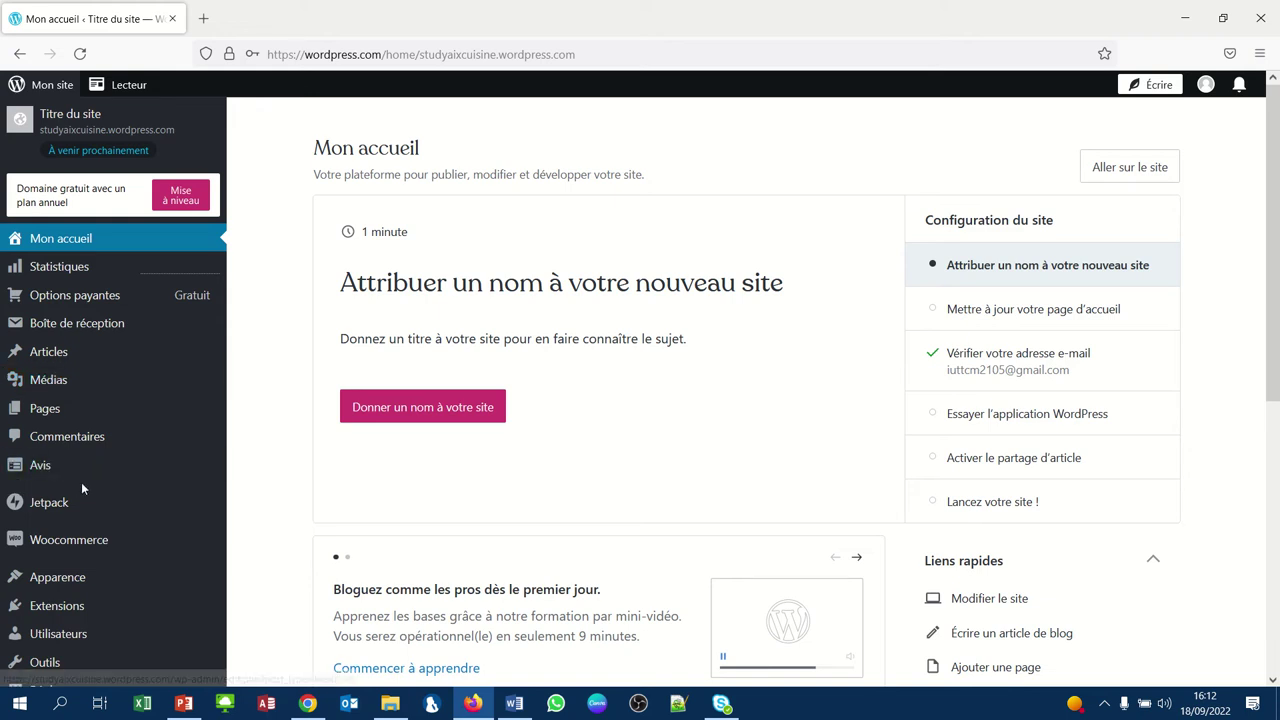
{"action": "mouse_move", "coordinate": [124, 496]}
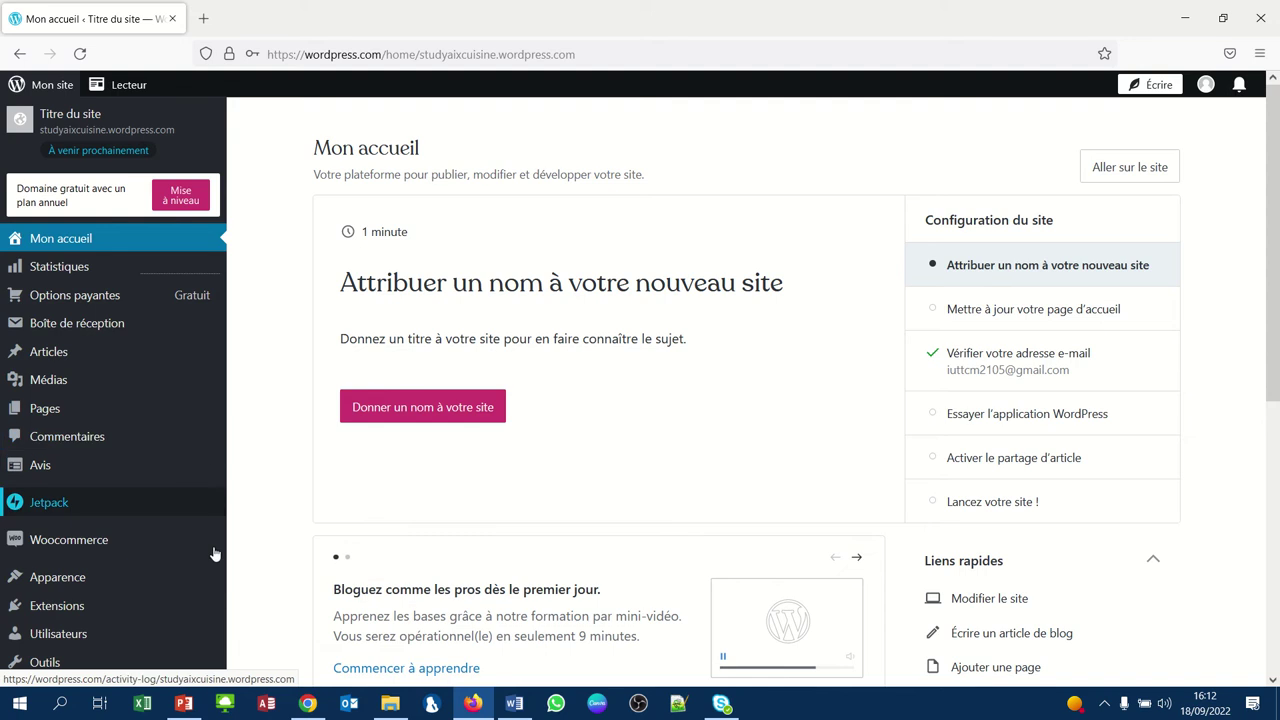
{"action": "scroll", "coordinate": [214, 558], "scroll_direction": "down", "scroll_amount": 2}
{"action": "scroll", "coordinate": [214, 558], "scroll_direction": "down", "scroll_amount": 1}
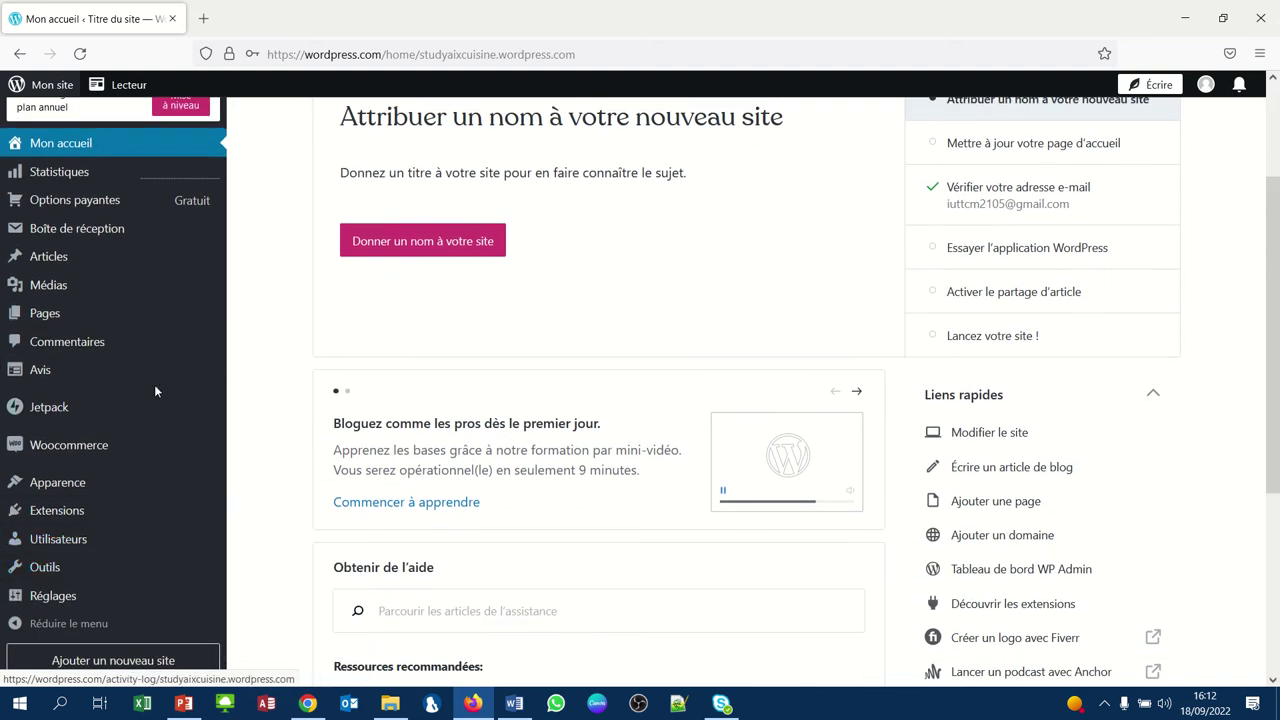
{"action": "mouse_move", "coordinate": [116, 597]}
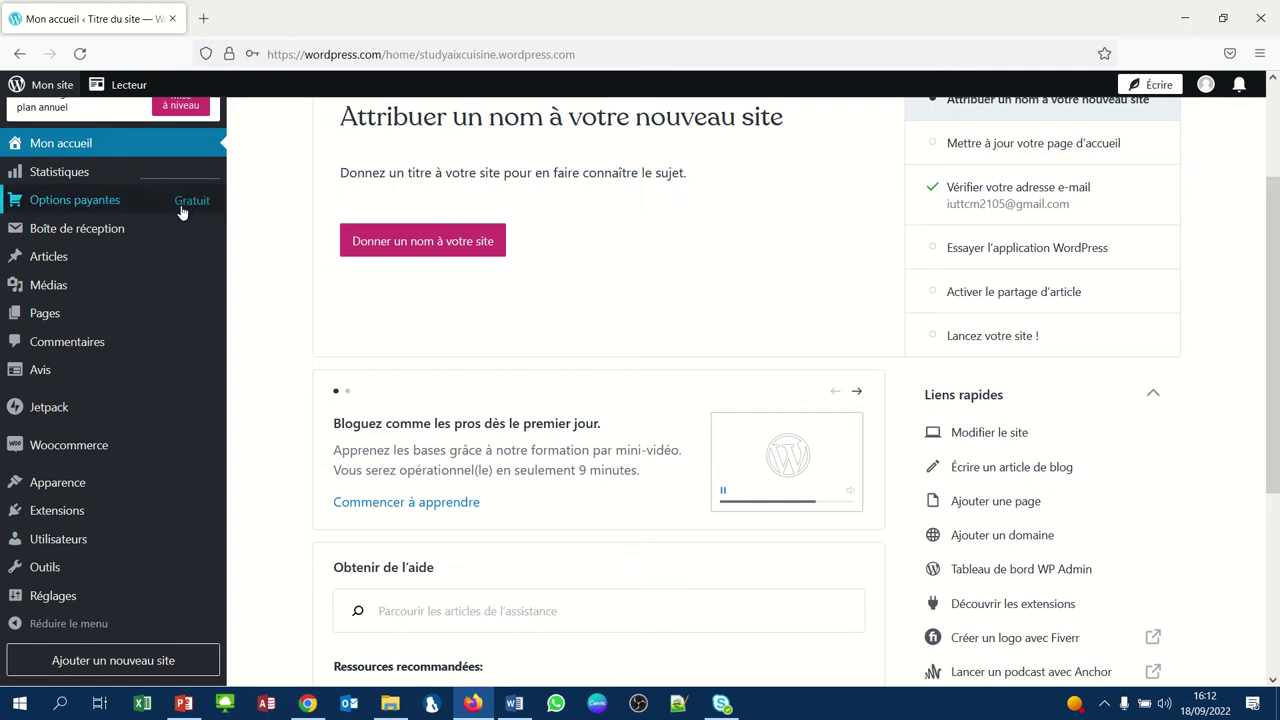
{"action": "mouse_move", "coordinate": [147, 380]}
{"action": "mouse_move", "coordinate": [150, 406]}
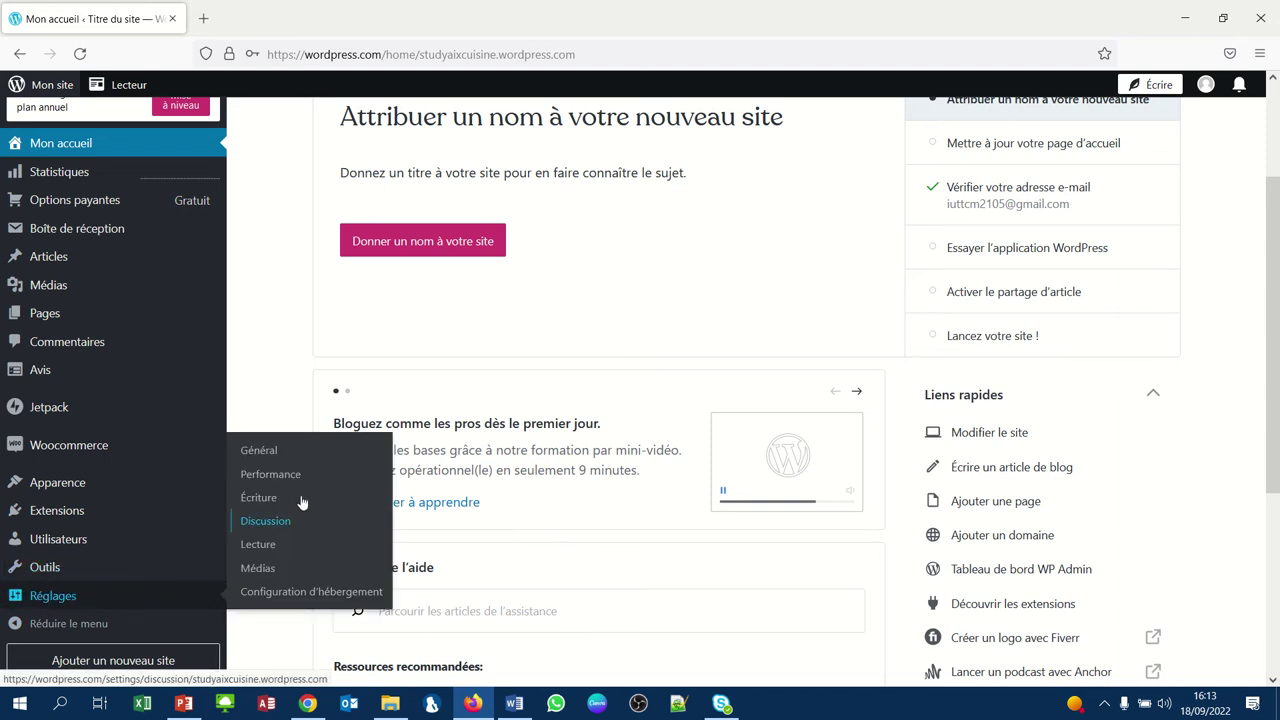
Open the site's general settings and upload sceauiut.png from the Bureau folder for the site icon
{"action": "left_click", "coordinate": [281, 452]}
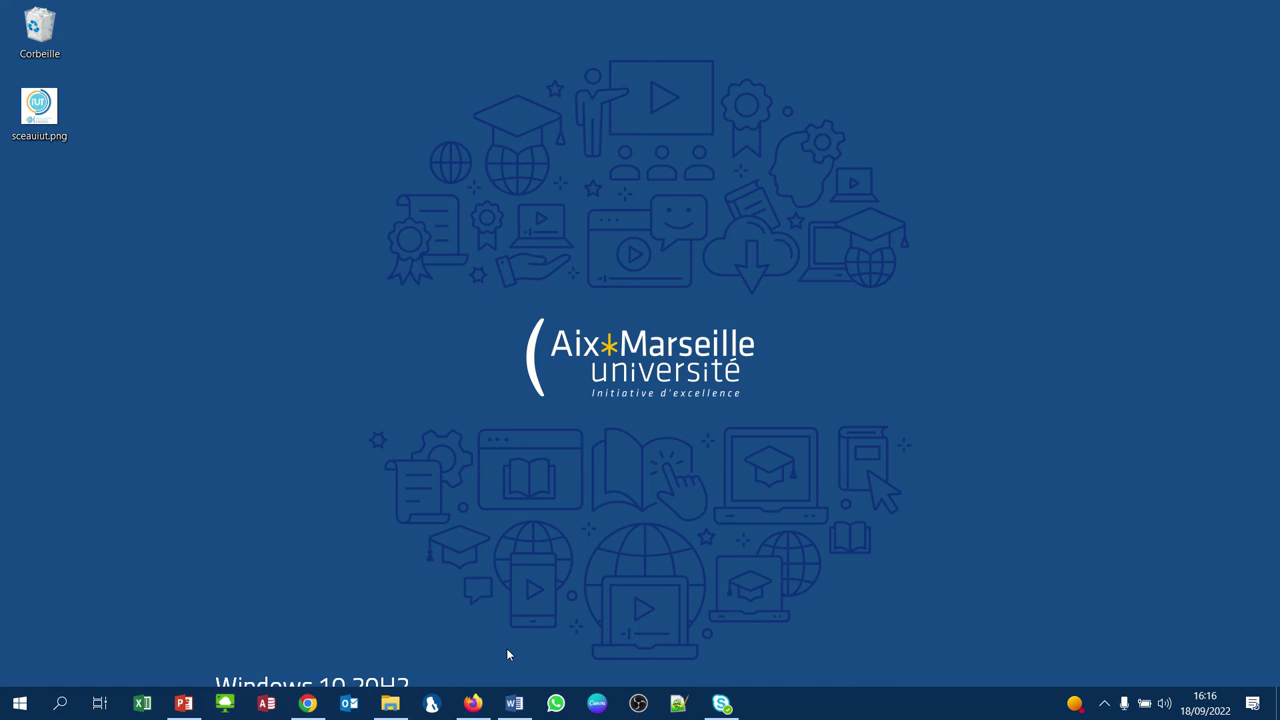
{"action": "left_click", "coordinate": [473, 703]}
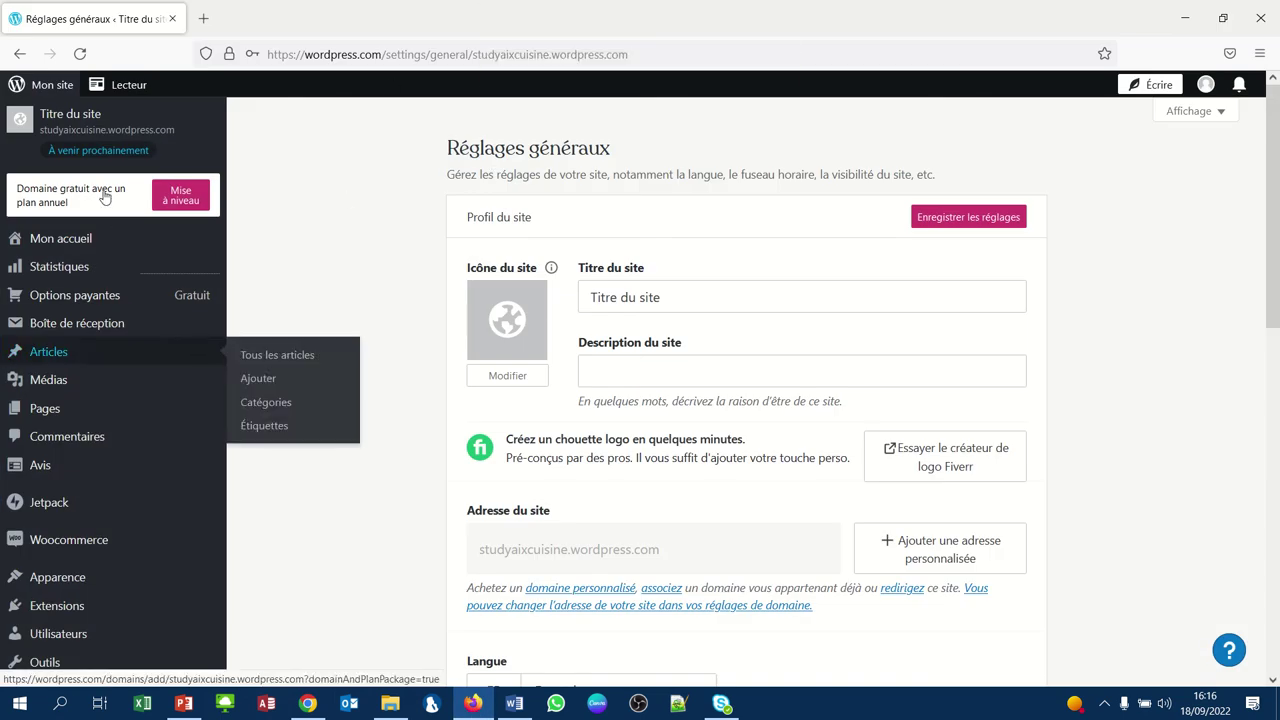
{"action": "left_click", "coordinate": [505, 331]}
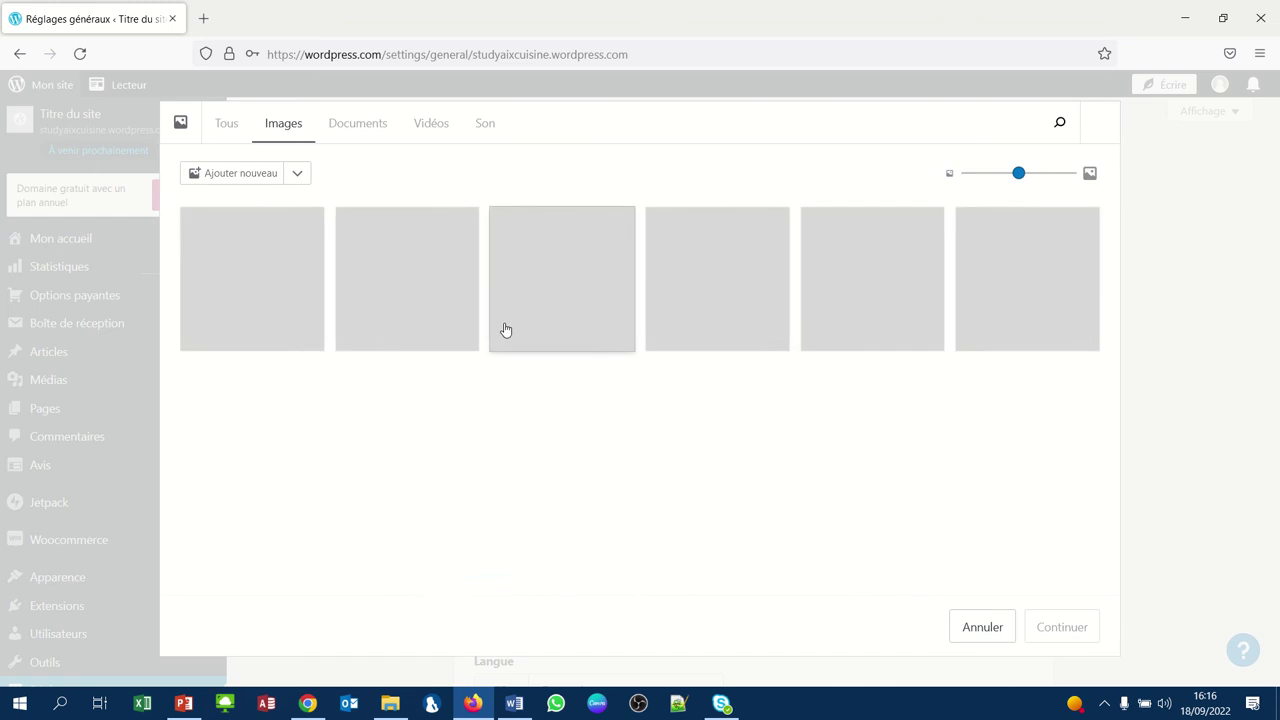
{"action": "left_click", "coordinate": [240, 173]}
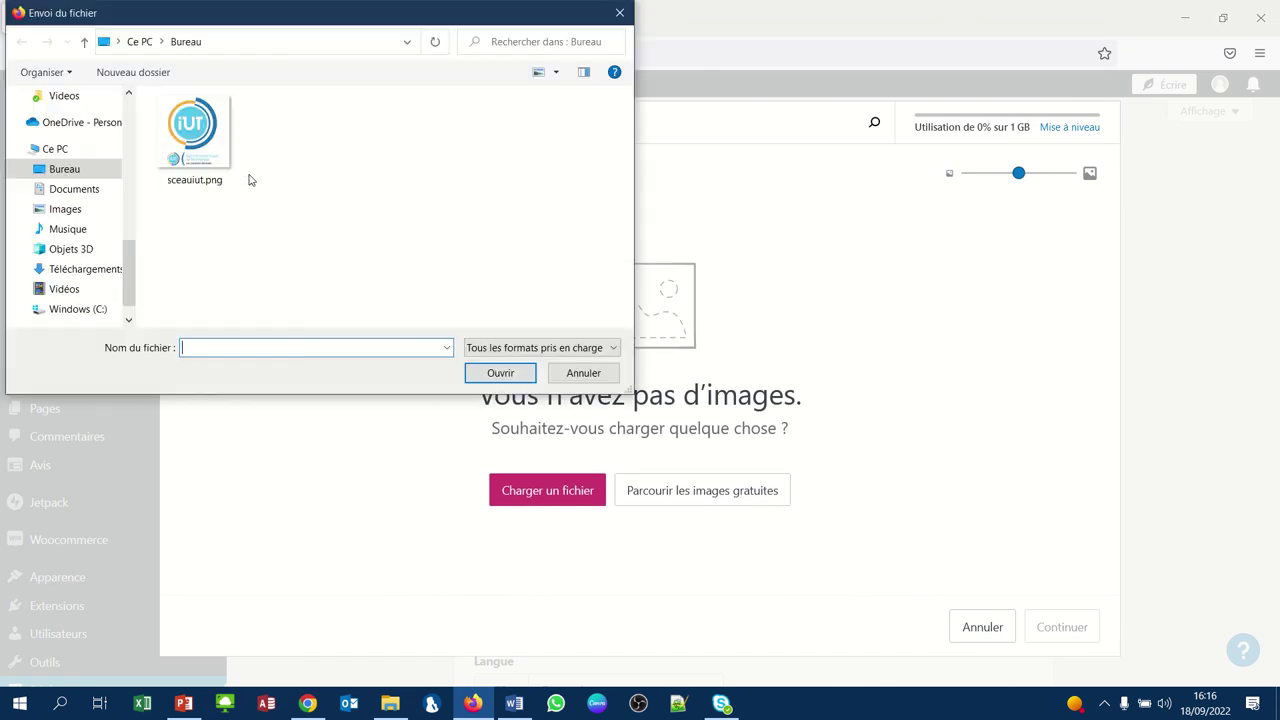
{"action": "left_click", "coordinate": [193, 129]}
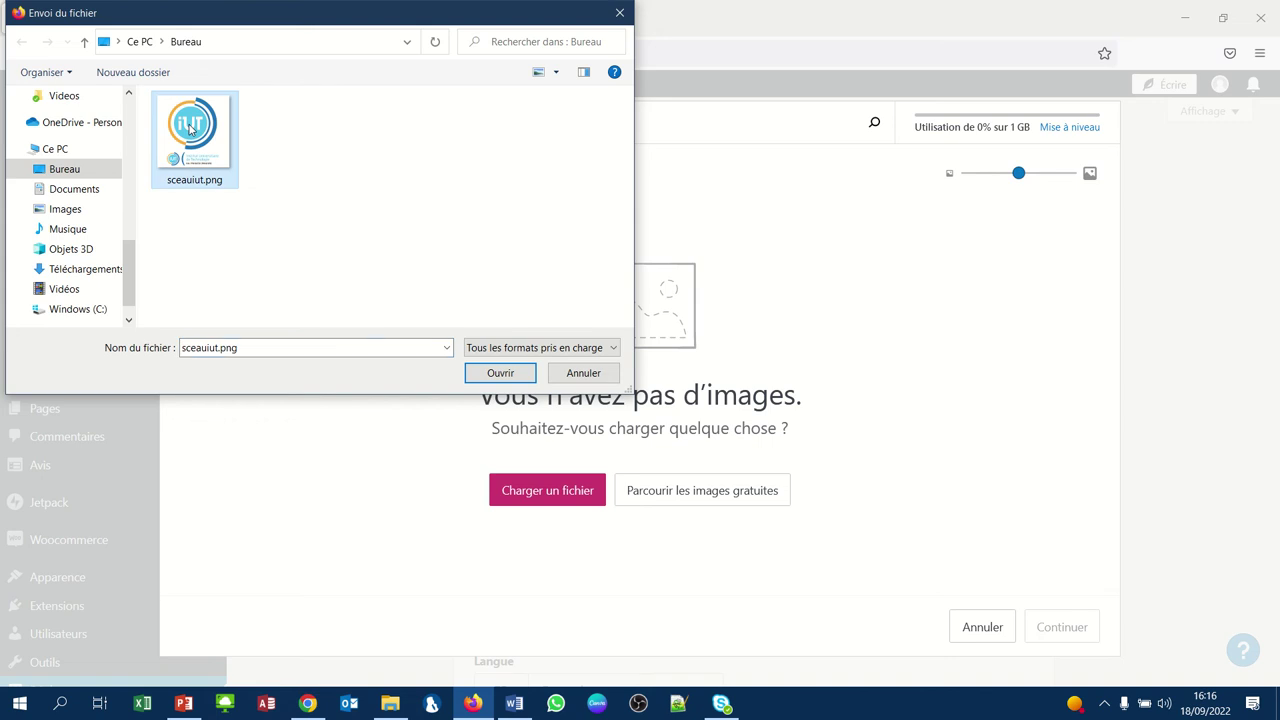
{"action": "left_click", "coordinate": [485, 381]}
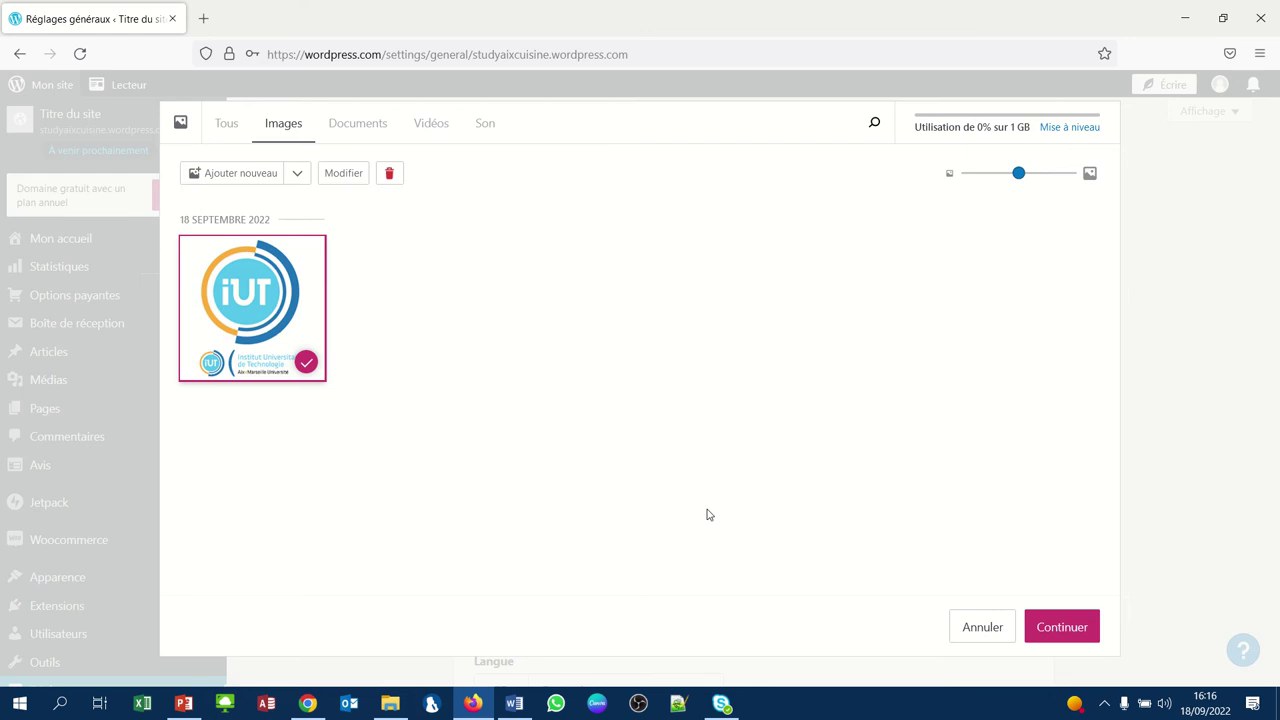
Crop the uploaded image to the round iUT emblem, excluding the lettering beneath it, and apply it as the site icon
{"action": "left_click", "coordinate": [1045, 627]}
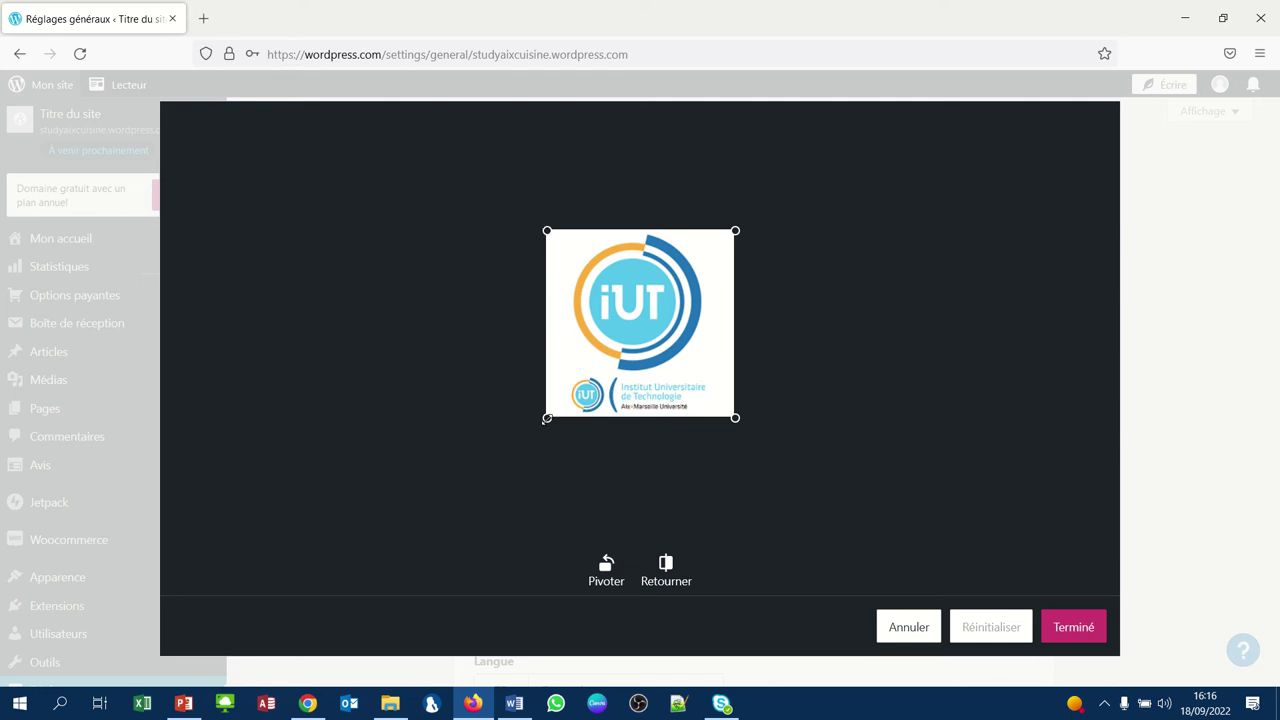
{"action": "left_click_drag", "start_coordinate": [547, 417], "coordinate": [553, 401]}
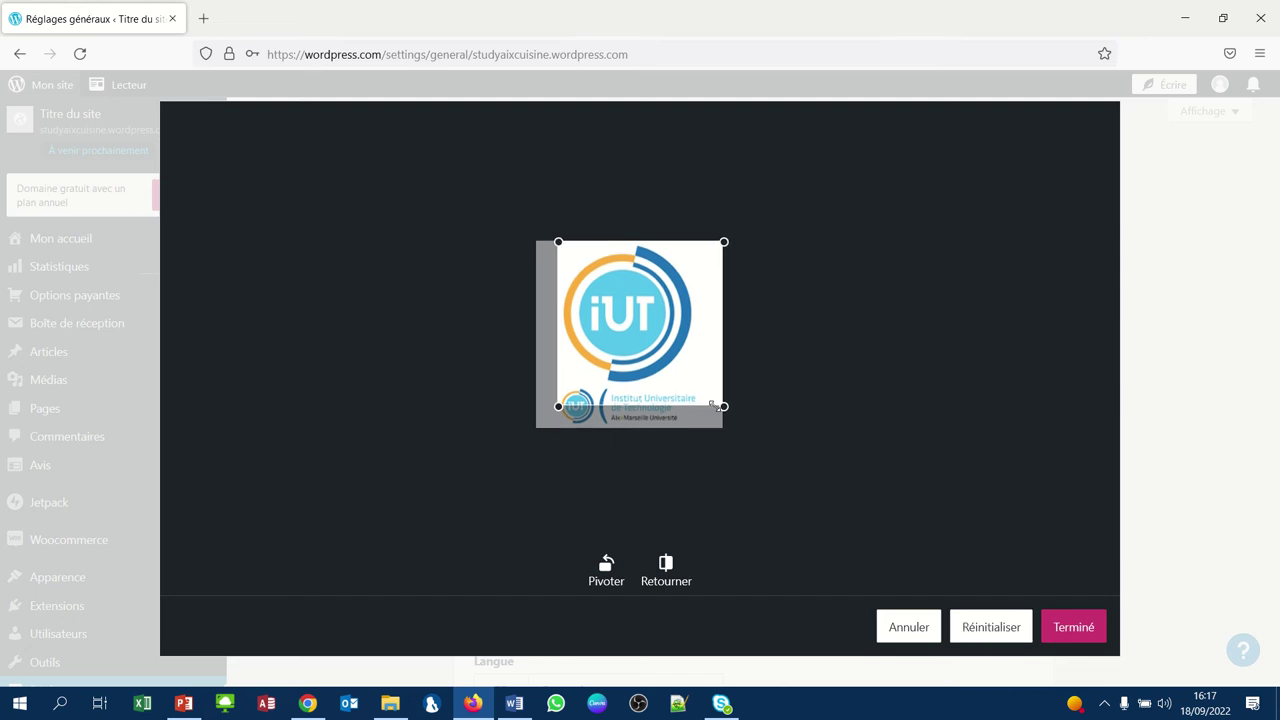
{"action": "left_click_drag", "start_coordinate": [721, 405], "coordinate": [699, 386]}
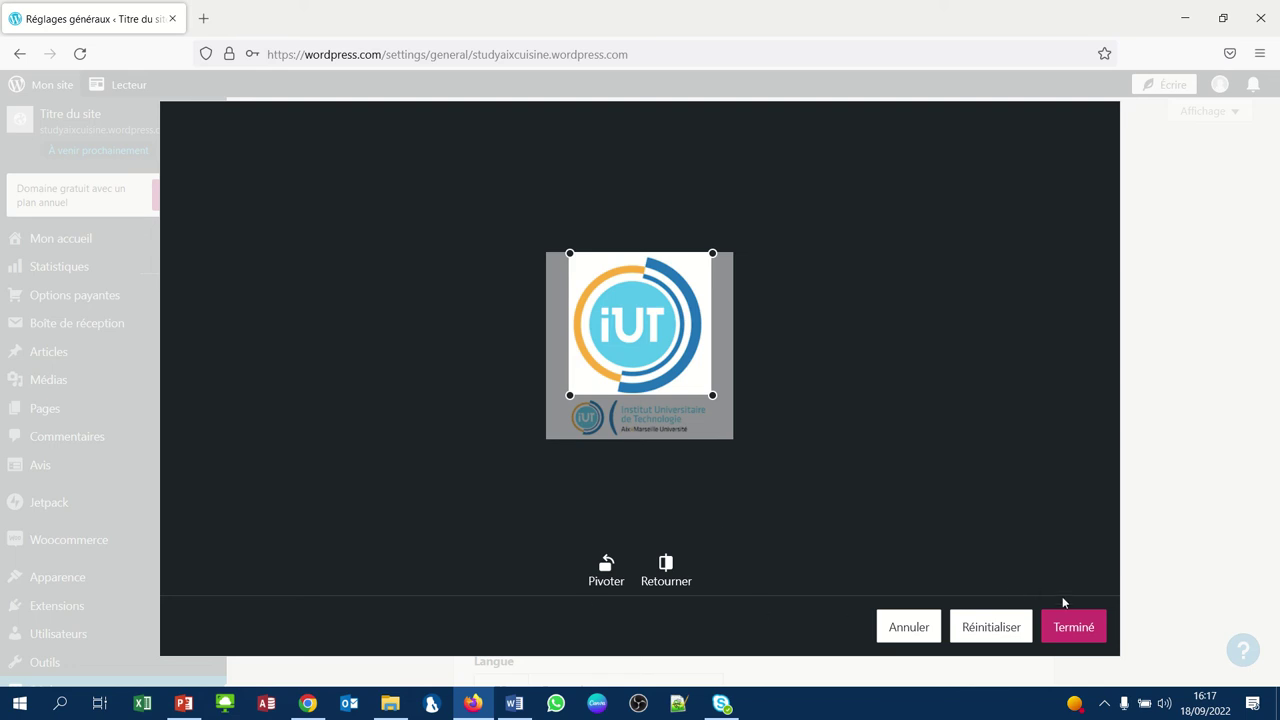
{"action": "left_click", "coordinate": [1071, 627]}
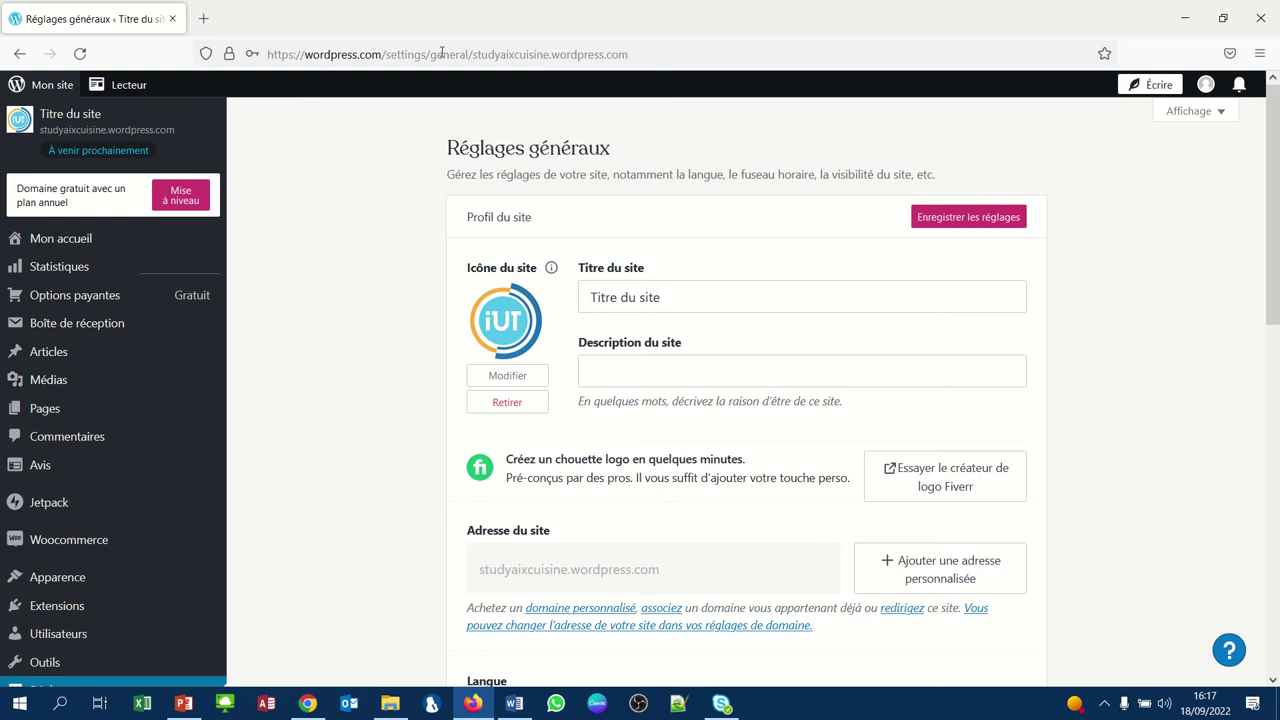
Replace the placeholder site title with "A vos Toques !!!"
{"action": "left_click", "coordinate": [585, 291]}
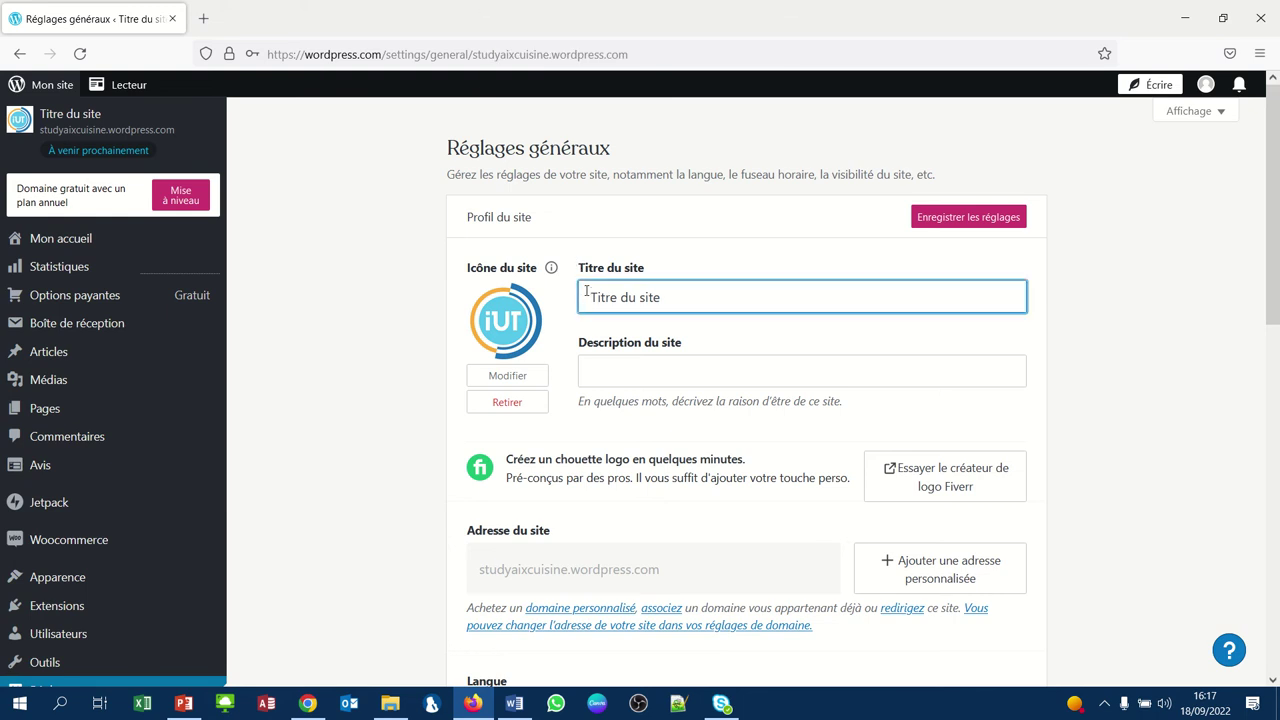
{"action": "type", "text": "A vos Toques"}
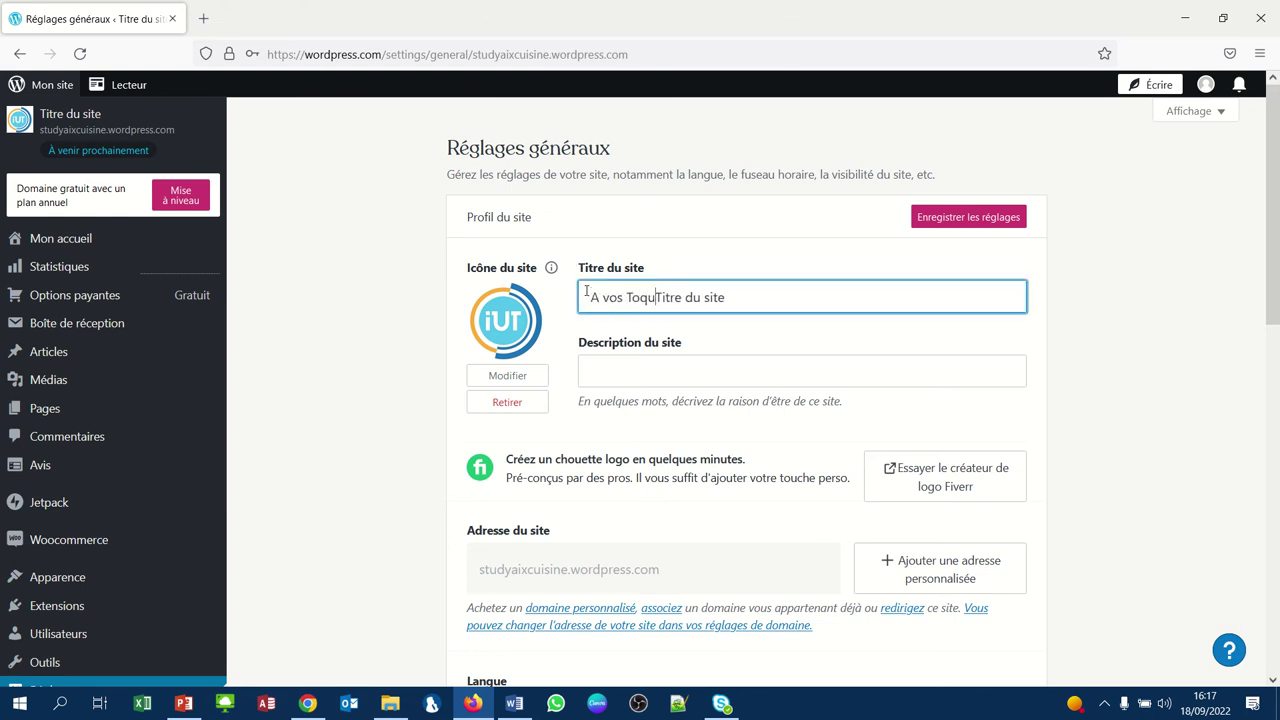
{"action": "key", "text": "Delete"}
{"action": "key", "text": "Delete"}
{"action": "key", "text": "Delete"}
{"action": "key", "text": "Delete"}
{"action": "key", "text": "Delete"}
{"action": "key", "text": "Delete"}
{"action": "key", "text": "Delete"}
{"action": "key", "text": "Delete"}
{"action": "key", "text": "Delete"}
{"action": "key", "text": "Delete"}
{"action": "key", "text": "Delete"}
{"action": "key", "text": "Delete"}
{"action": "key", "text": "Delete"}
{"action": "type", "text": "!!!"}
Set the site description to "Une cuisine délicieuse en quelques minutes..." and save the general settings
{"action": "left_click", "coordinate": [604, 369]}
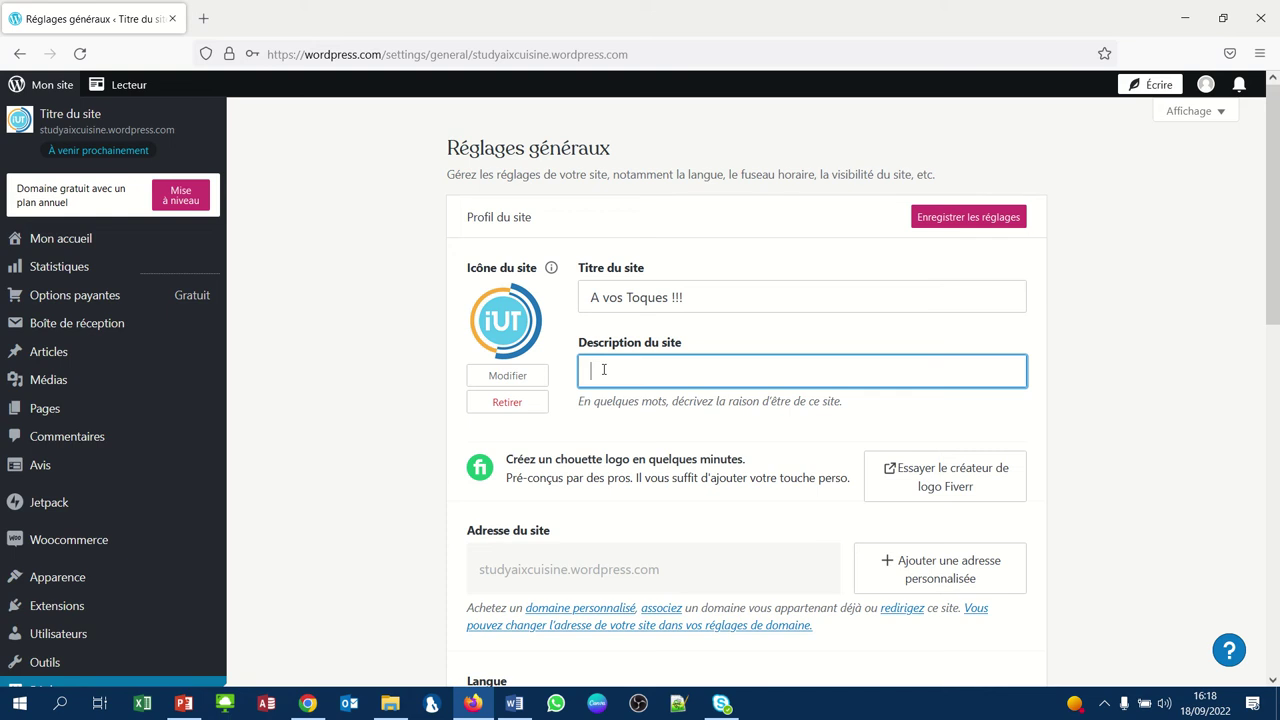
{"action": "type", "text": "Une cuisine déliicieuse"}
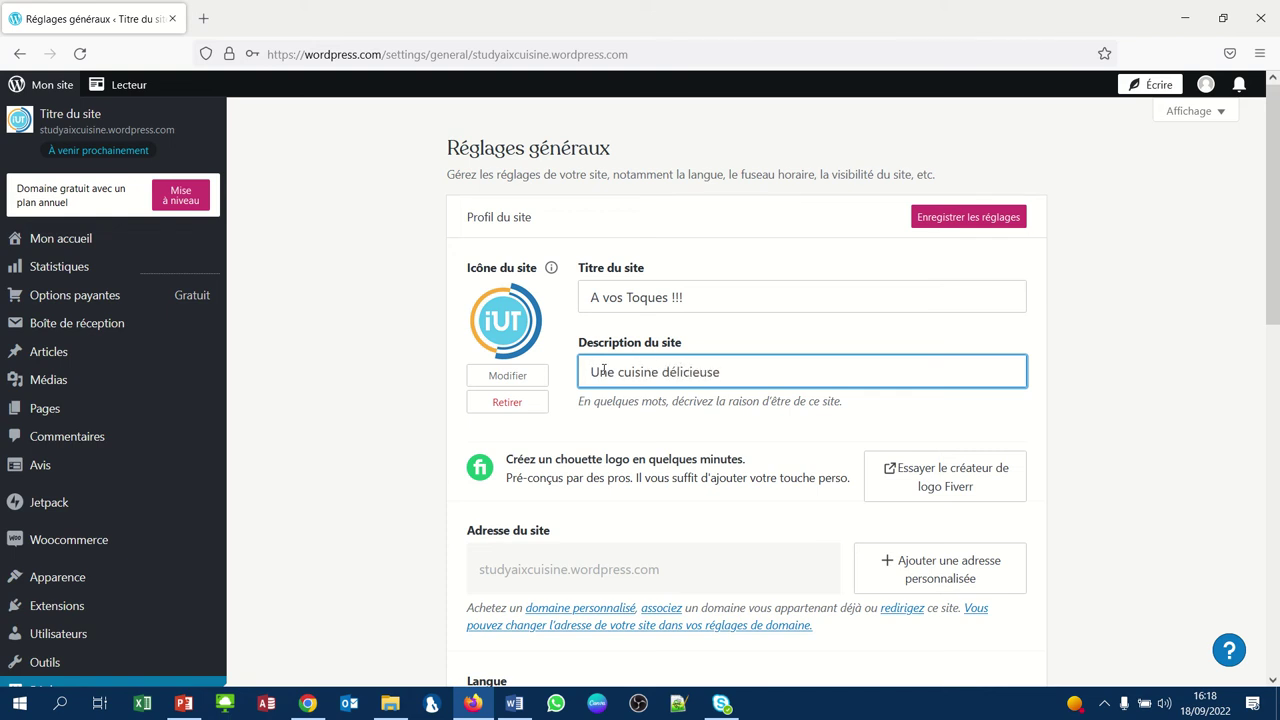
{"action": "type", "text": " en quelques minutes..."}
{"action": "scroll", "coordinate": [378, 451], "scroll_direction": "down", "scroll_amount": 9}
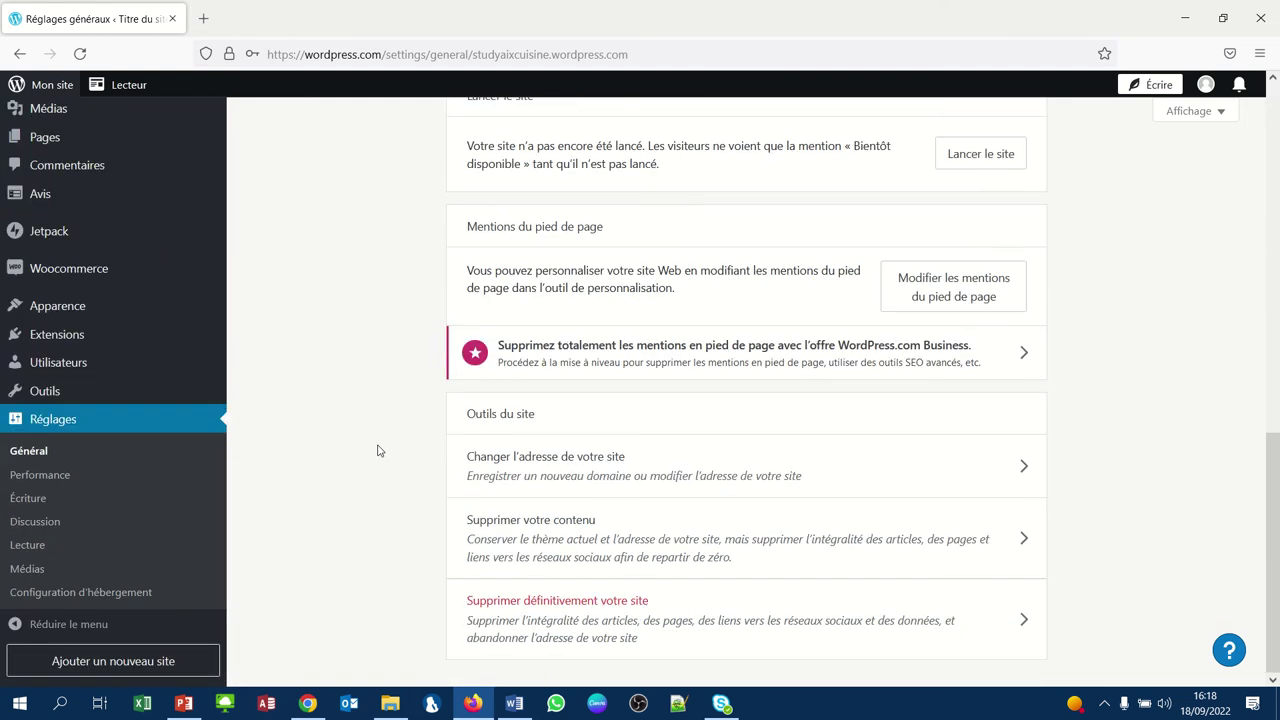
{"action": "scroll", "coordinate": [378, 451], "scroll_direction": "up", "scroll_amount": 10}
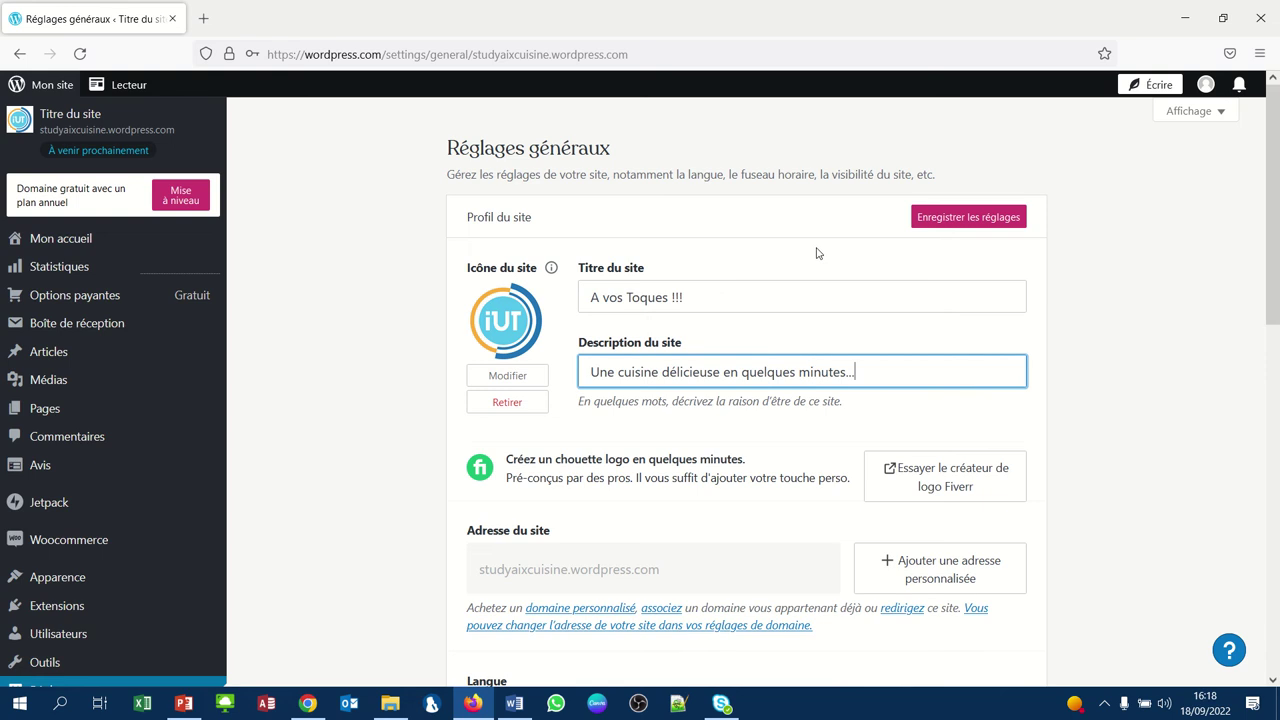
{"action": "left_click", "coordinate": [938, 217]}
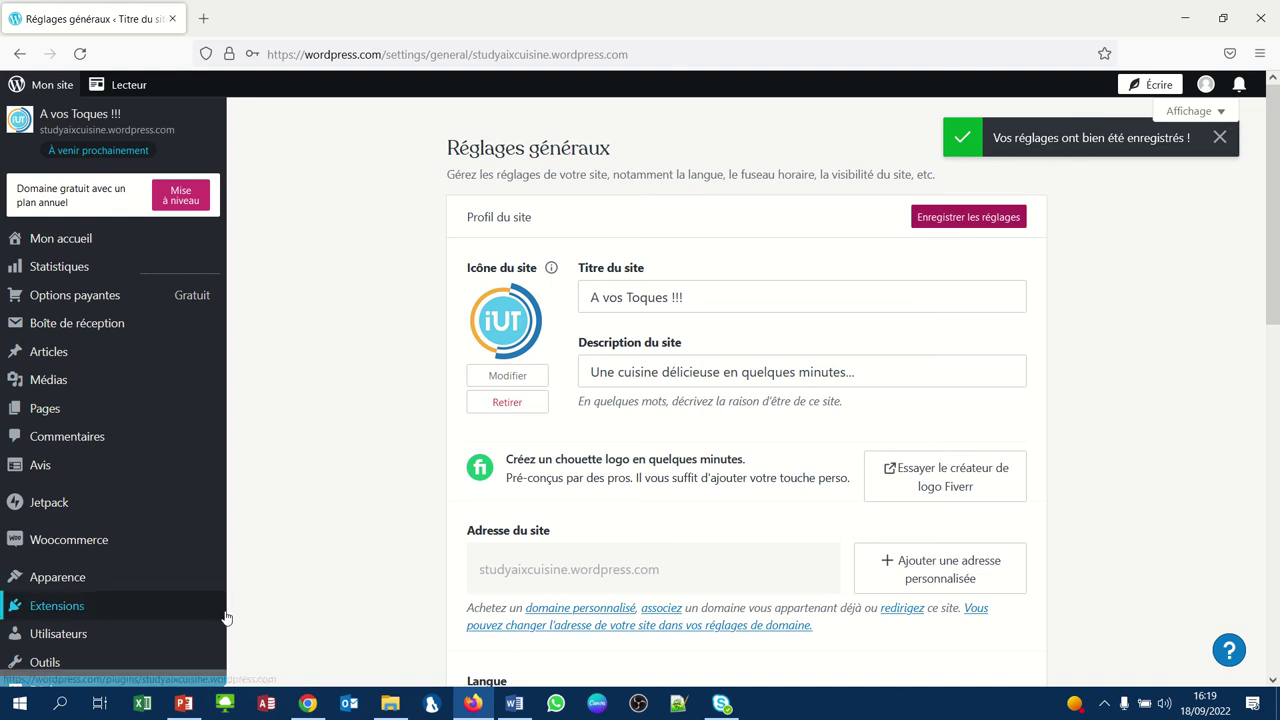
Switch to Microsoft Edge, view the public site at studyaixcuisine.wordpress.com, and return to the general settings in Firefox
{"action": "left_click", "coordinate": [61, 704]}
{"action": "type", "text": "edge"}
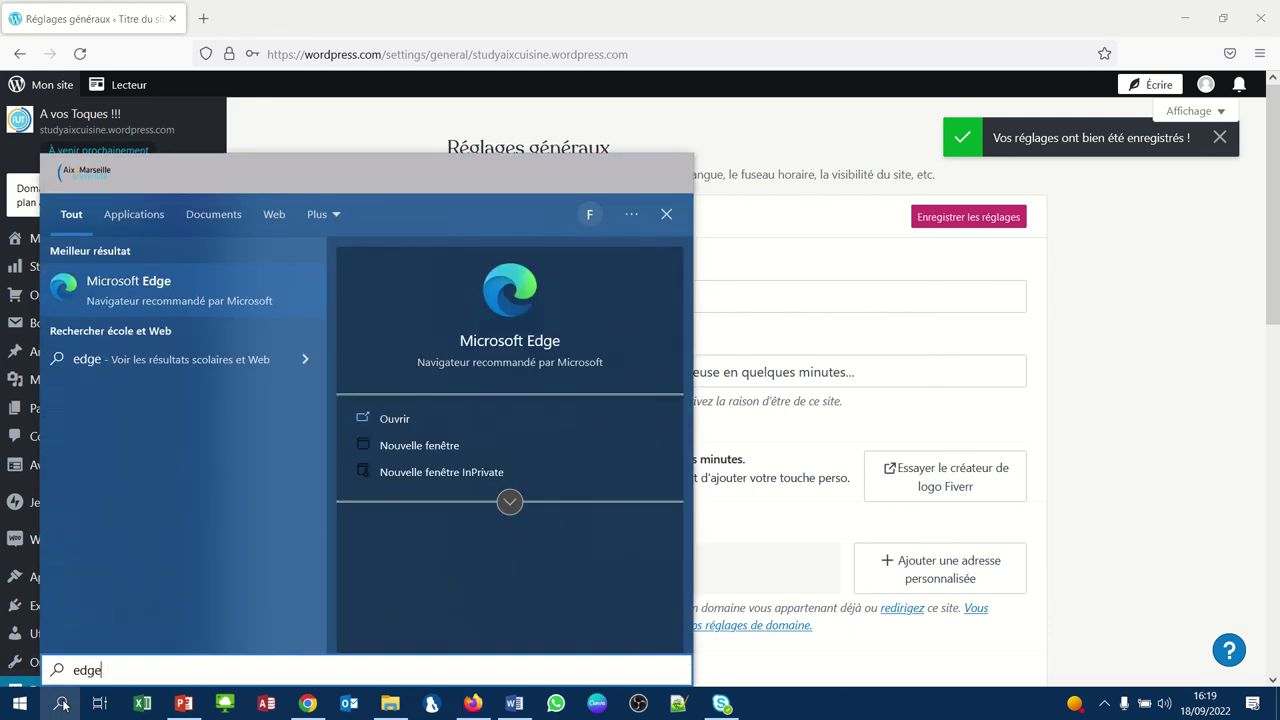
{"action": "key", "text": "Return"}
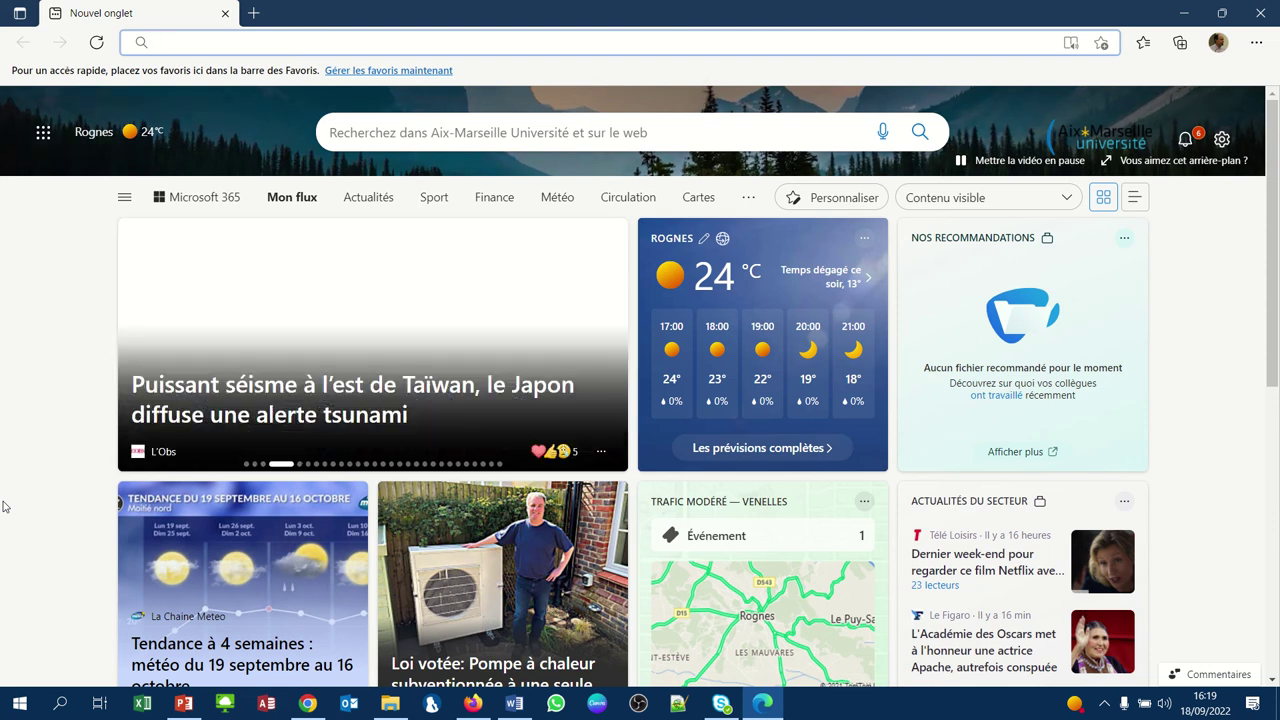
{"action": "type", "text": "studyaixcuisine.wordpress.com"}
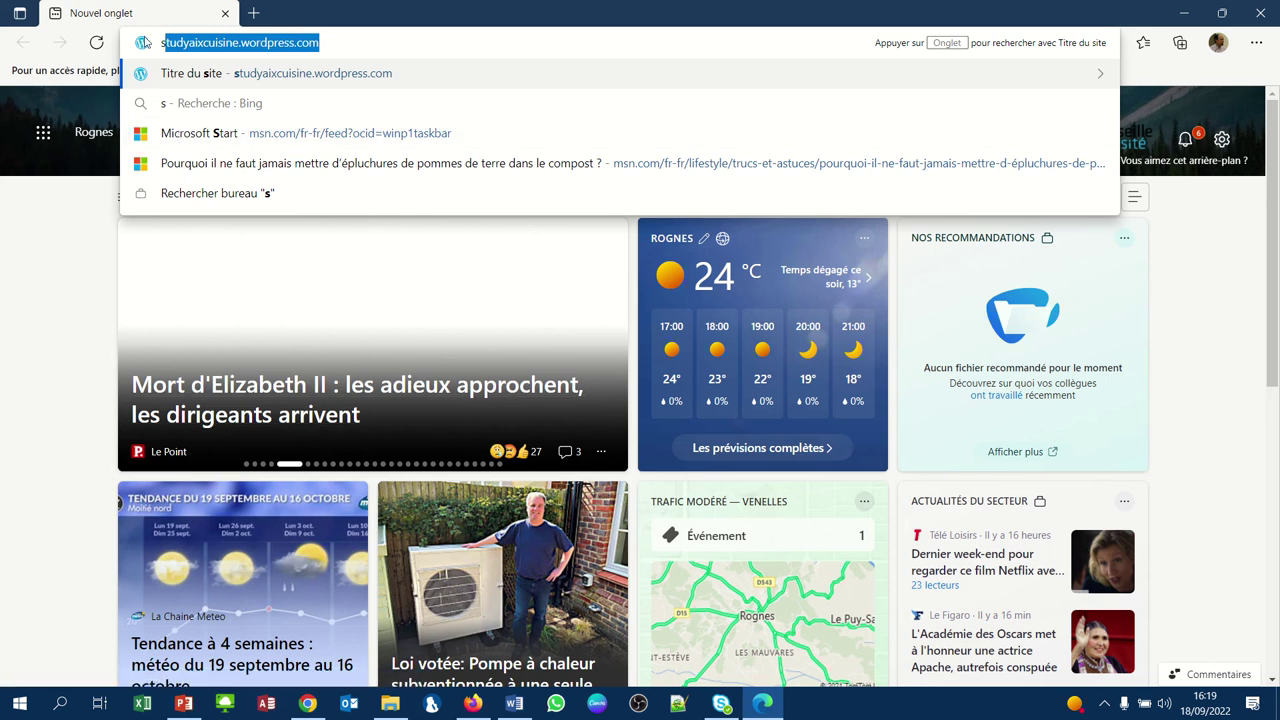
{"action": "key", "text": "Return"}
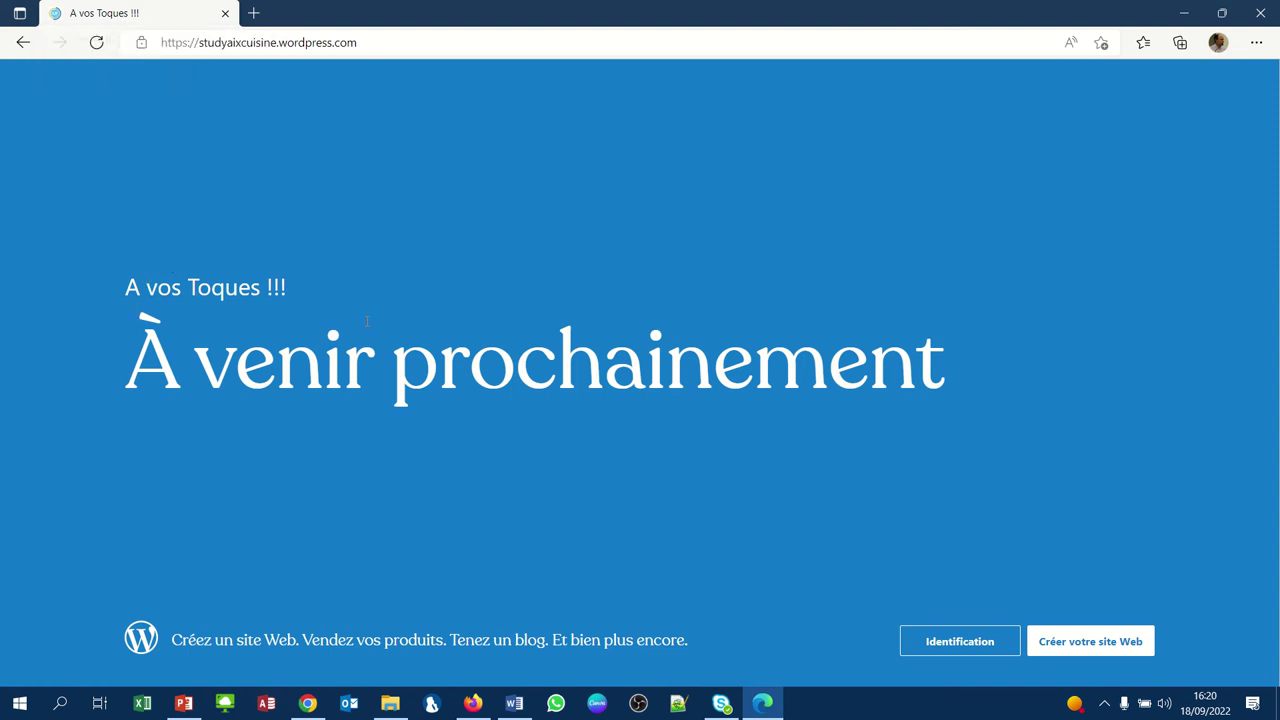
{"action": "left_click", "coordinate": [1182, 14]}
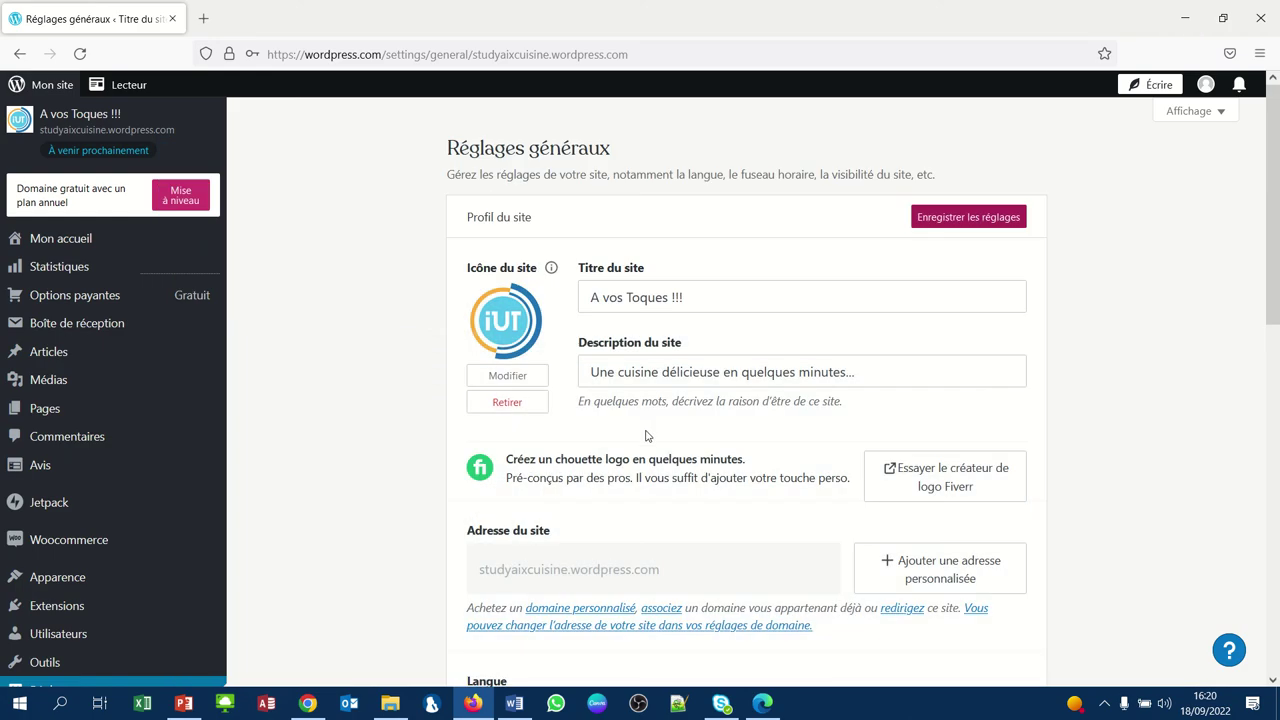
Review the address, language, time zone, launch and footer settings, checking the public site in Edge before returning to Firefox
{"action": "scroll", "coordinate": [408, 472], "scroll_direction": "down", "scroll_amount": 3}
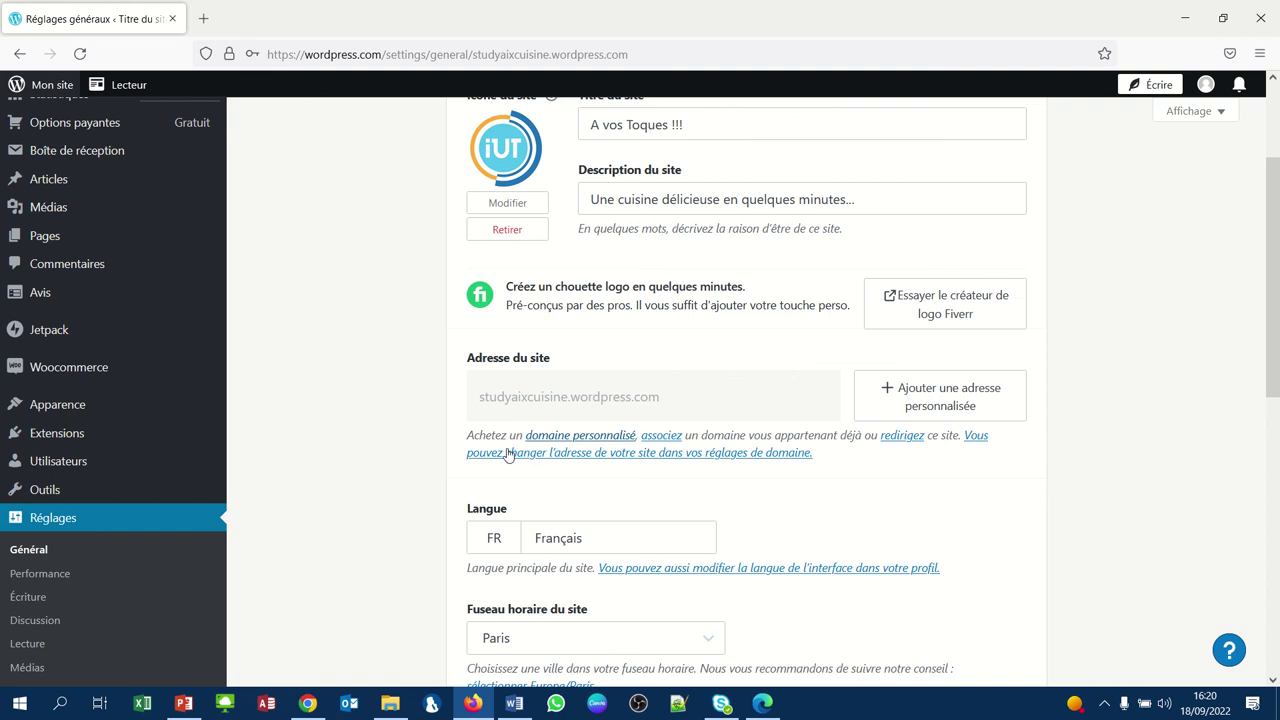
{"action": "scroll", "coordinate": [409, 500], "scroll_direction": "down", "scroll_amount": 3}
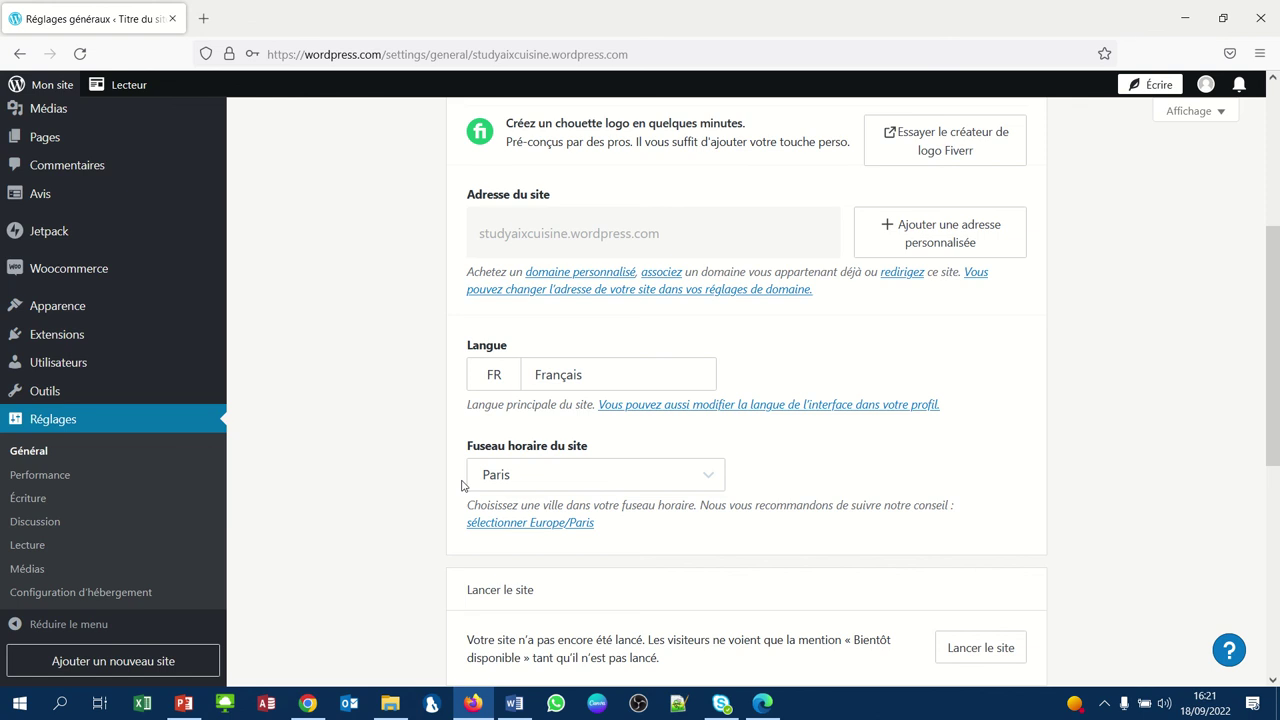
{"action": "scroll", "coordinate": [463, 486], "scroll_direction": "down", "scroll_amount": 3}
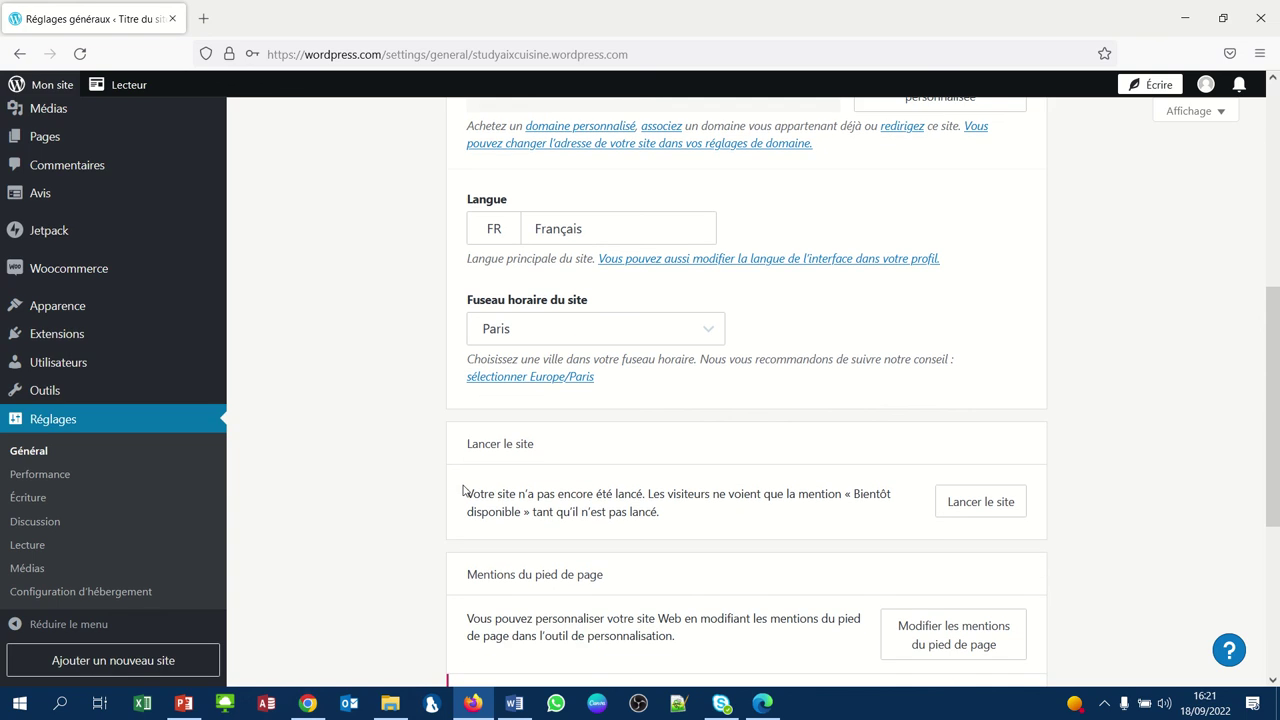
{"action": "scroll", "coordinate": [463, 490], "scroll_direction": "down", "scroll_amount": 3}
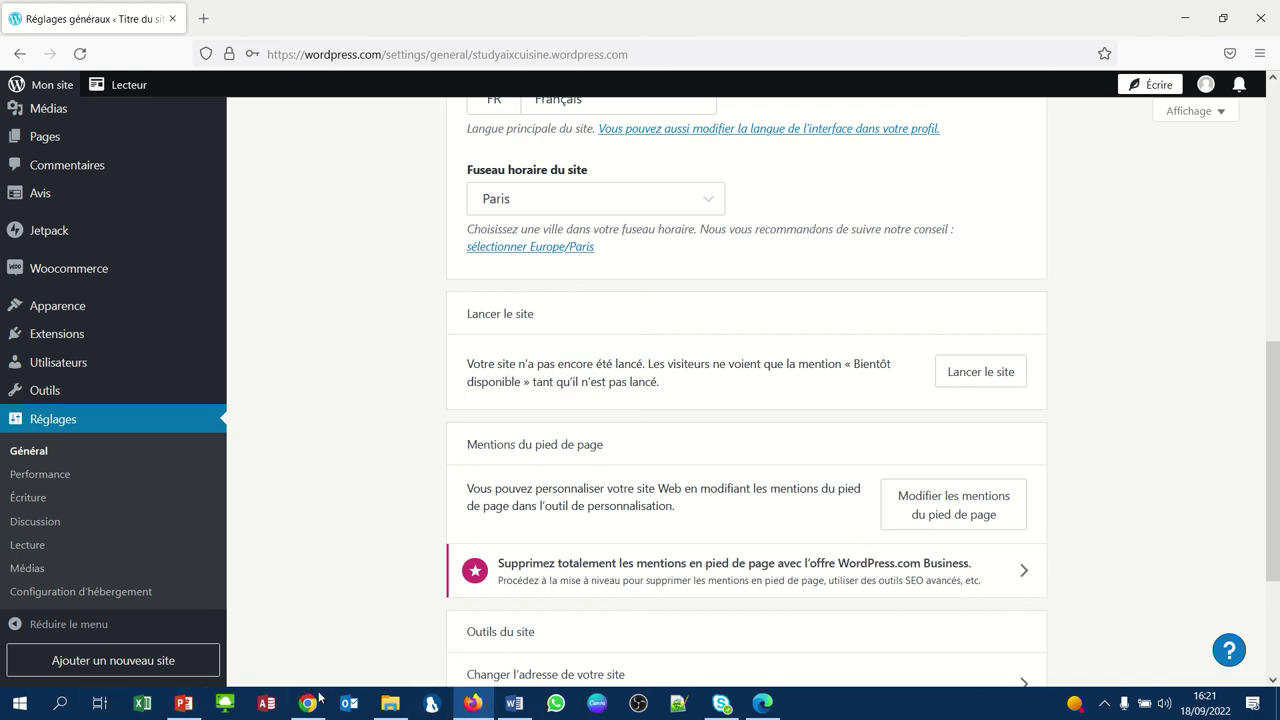
{"action": "left_click", "coordinate": [757, 704]}
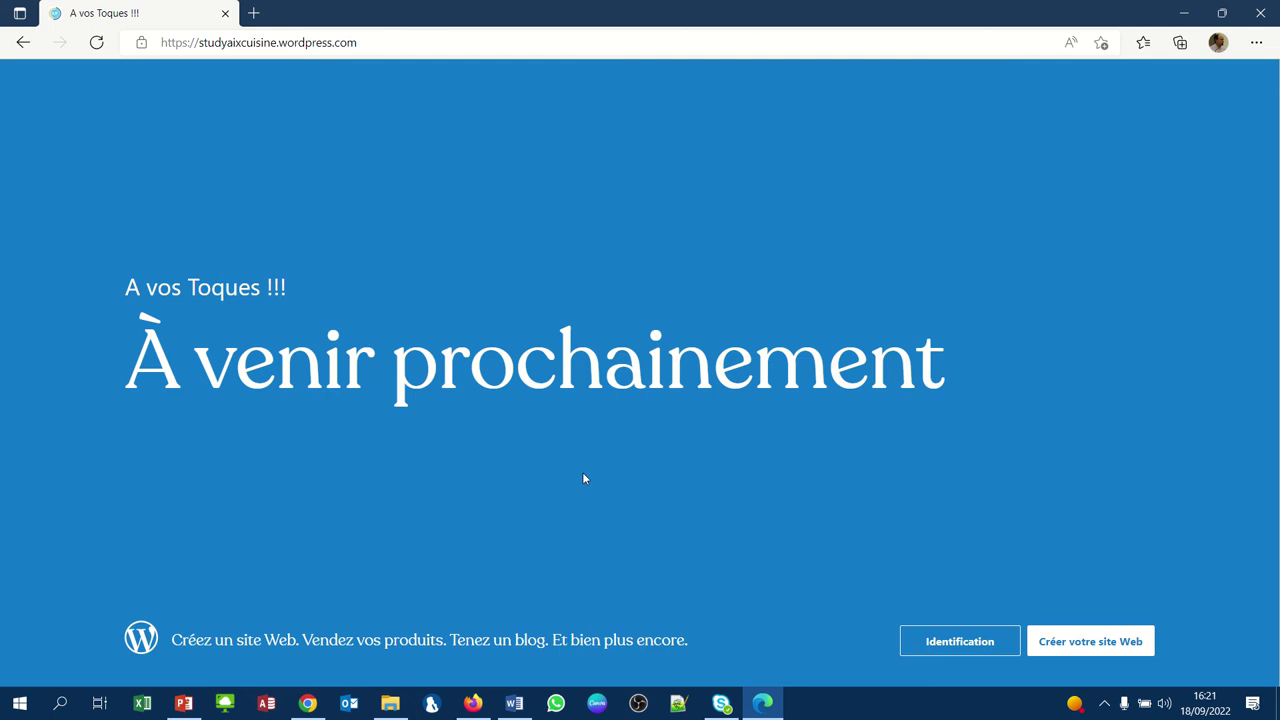
{"action": "left_click", "coordinate": [473, 704]}
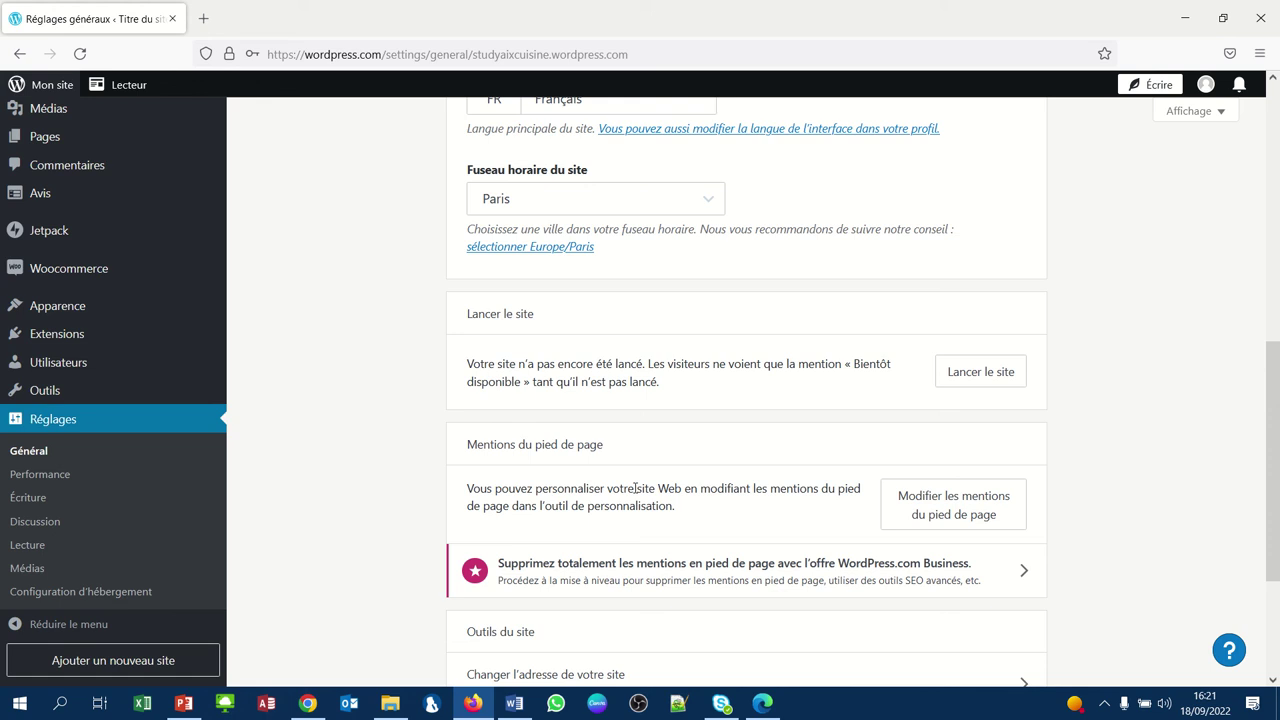
Start the site launch from the general settings and search for the domain name "studyaixcuisine"
{"action": "left_click", "coordinate": [960, 376]}
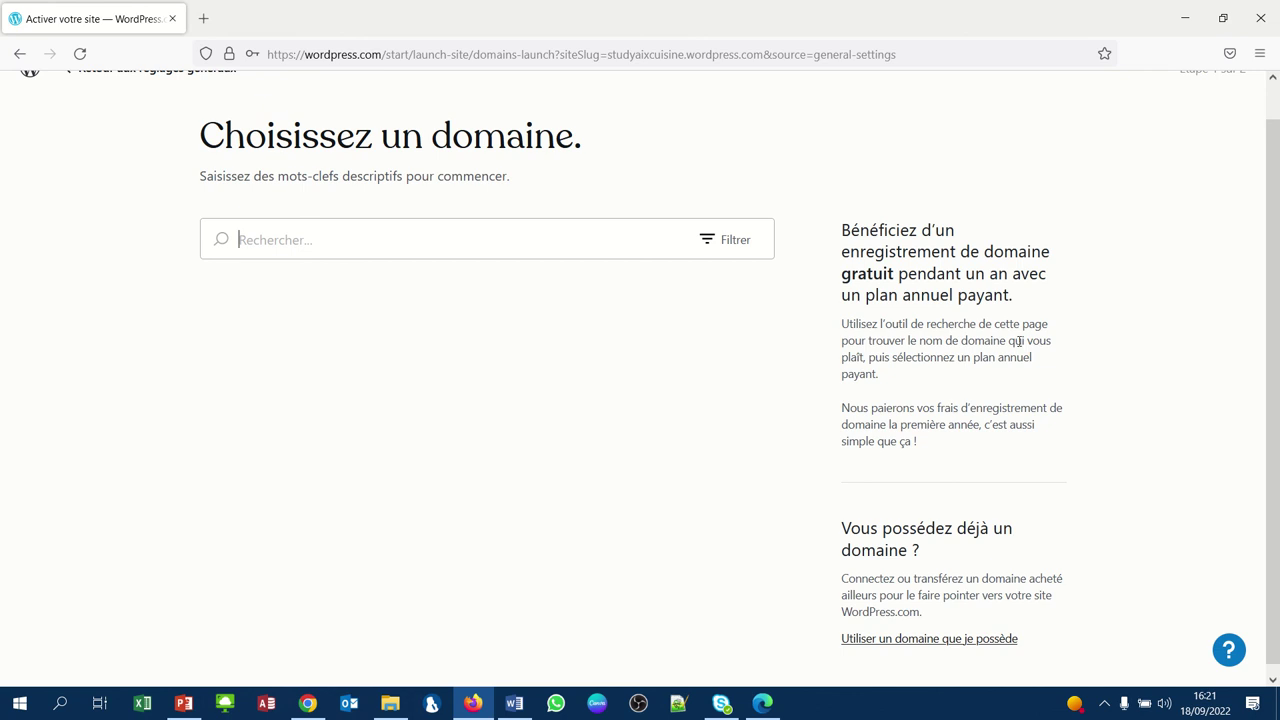
{"action": "mouse_move", "coordinate": [855, 6]}
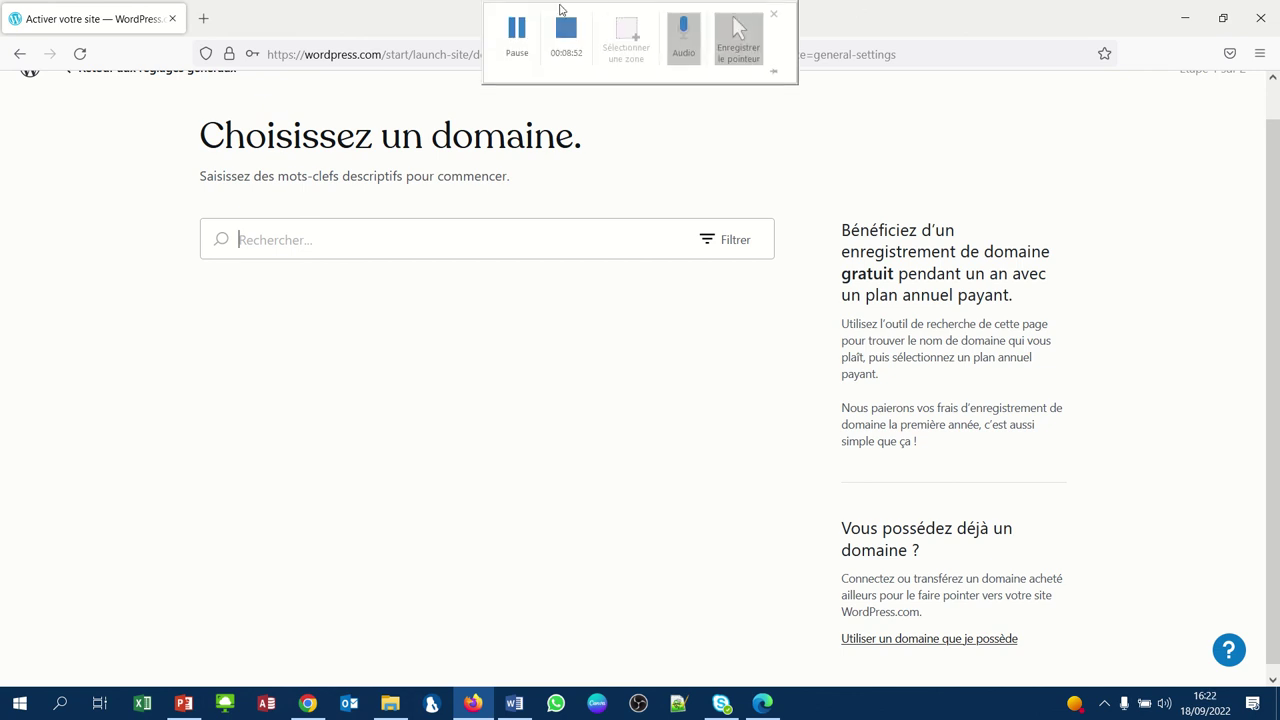
{"action": "left_click", "coordinate": [517, 30]}
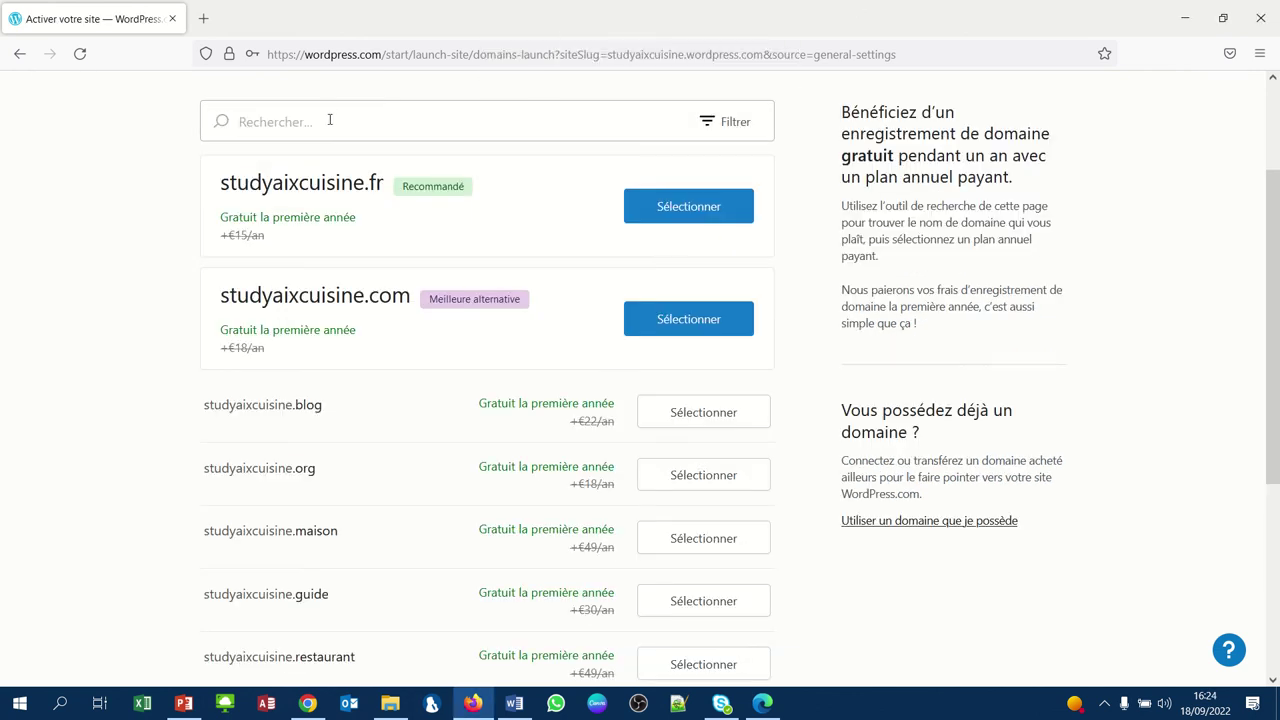
{"action": "type", "text": "study"}
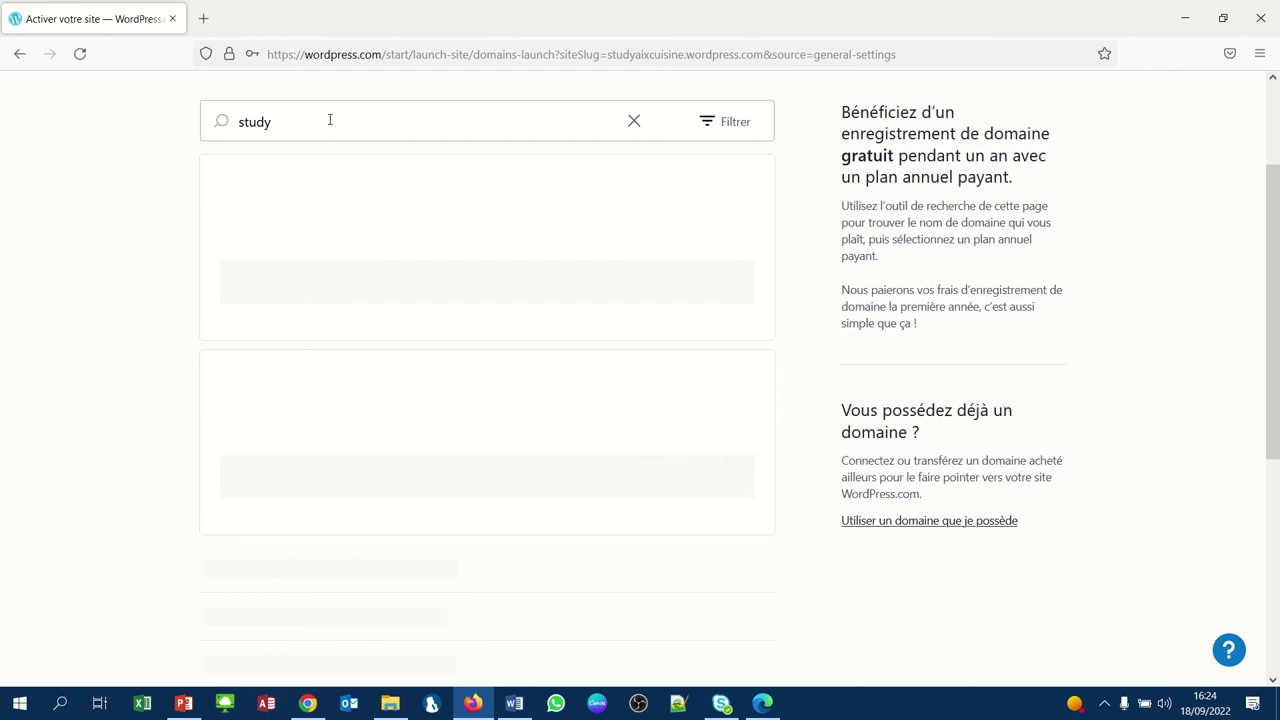
{"action": "type", "text": "aixcuisine"}
Skip the domain purchase to keep the free address studyaixcuisine.wordpress.com, and launch with a free site instead of a paid plan
{"action": "scroll", "coordinate": [200, 195], "scroll_direction": "down", "scroll_amount": 1}
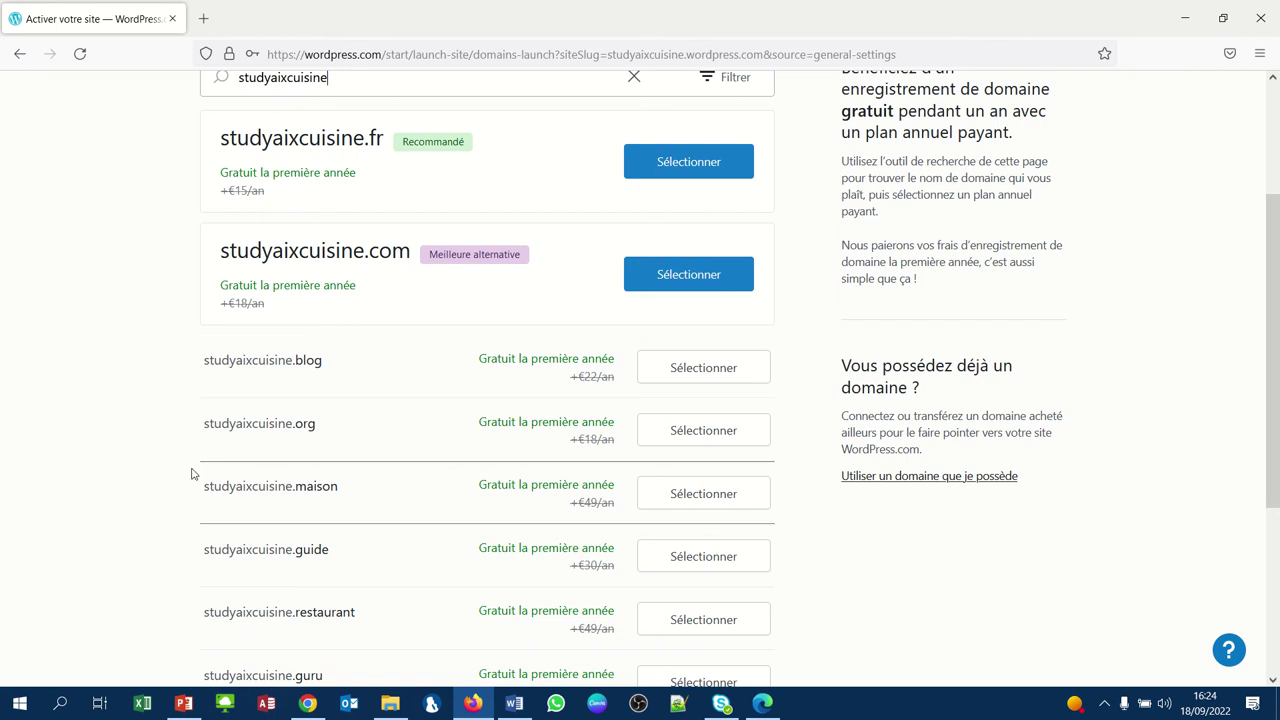
{"action": "scroll", "coordinate": [176, 472], "scroll_direction": "down", "scroll_amount": 3}
{"action": "scroll", "coordinate": [176, 473], "scroll_direction": "down", "scroll_amount": 1}
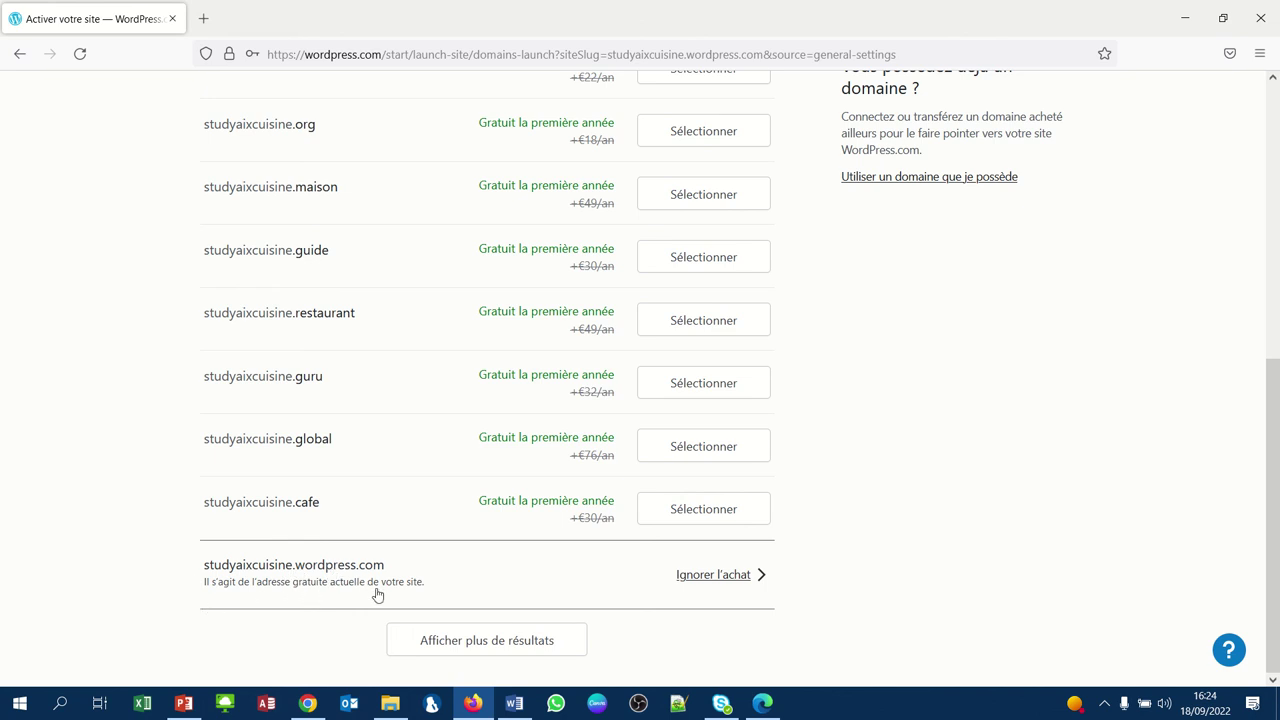
{"action": "left_click", "coordinate": [708, 580]}
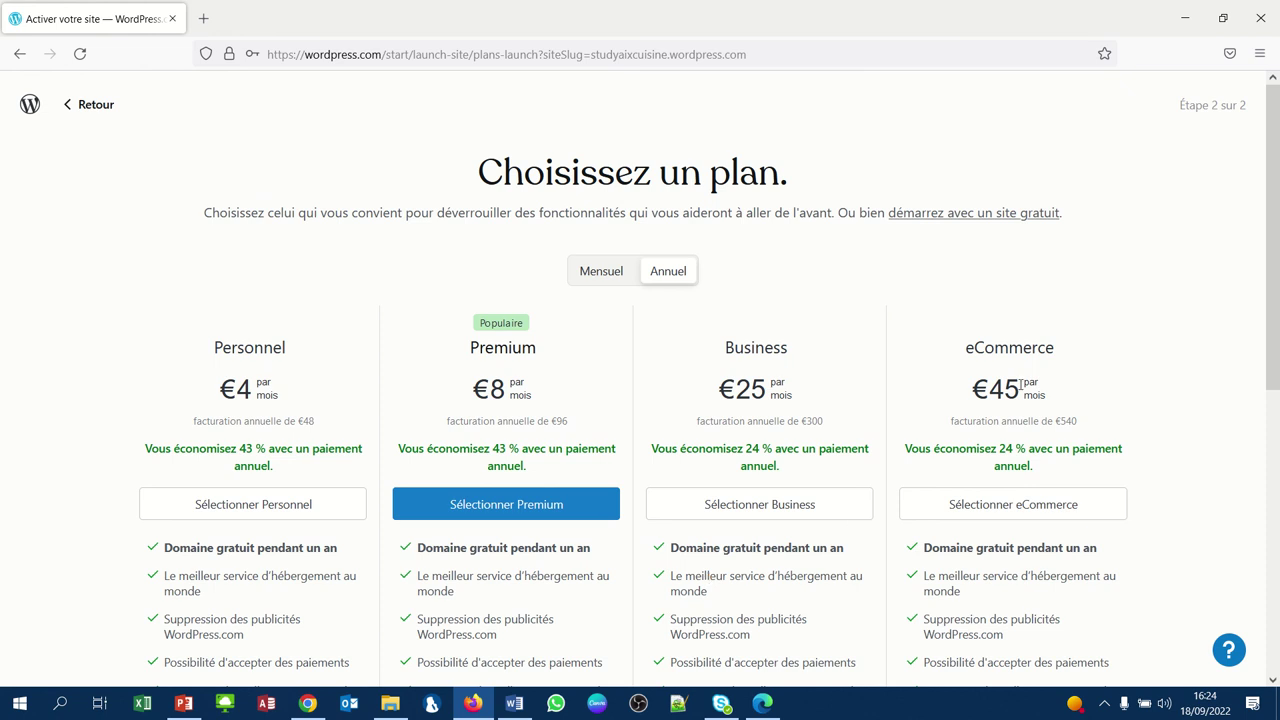
{"action": "left_click", "coordinate": [993, 214]}
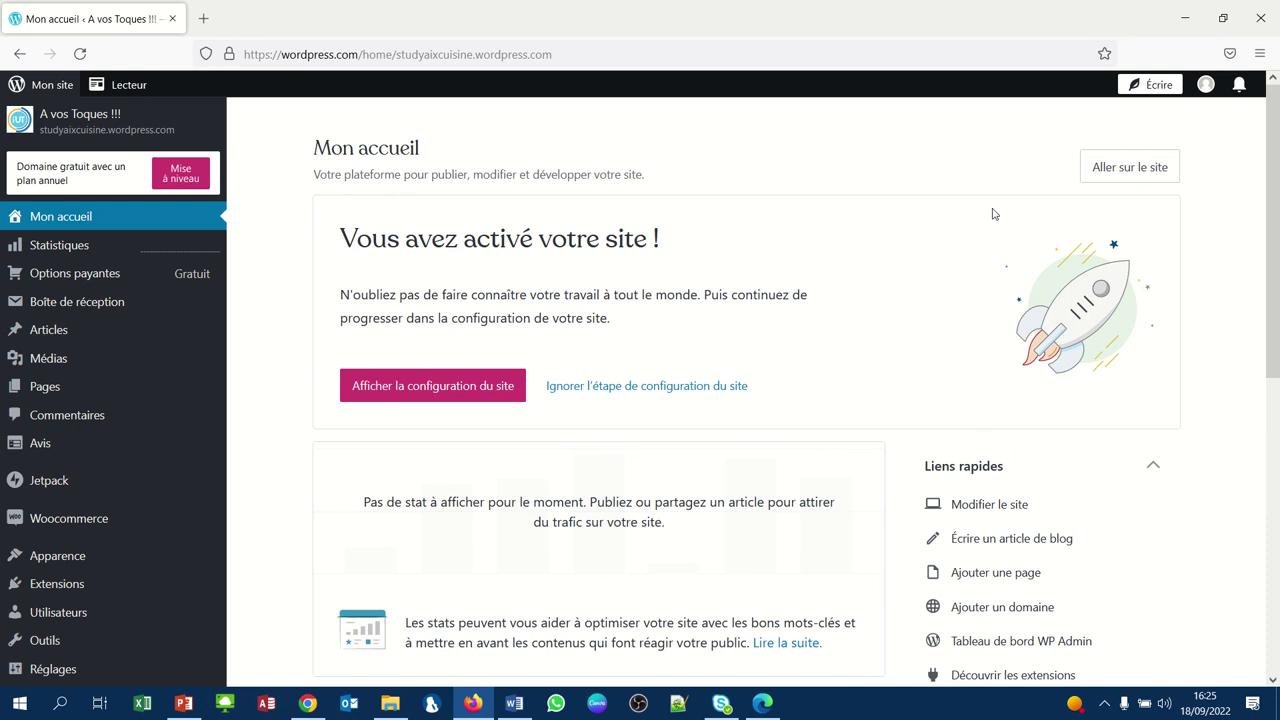
{"action": "mouse_move", "coordinate": [829, 5]}
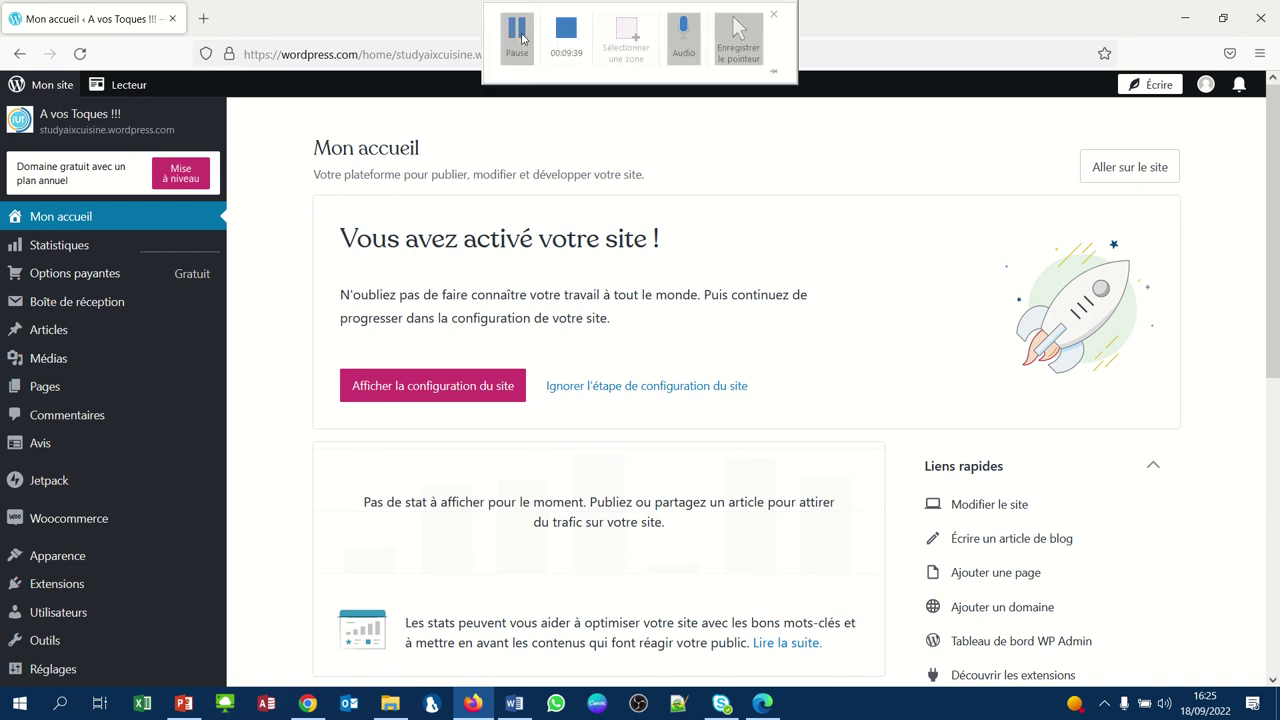